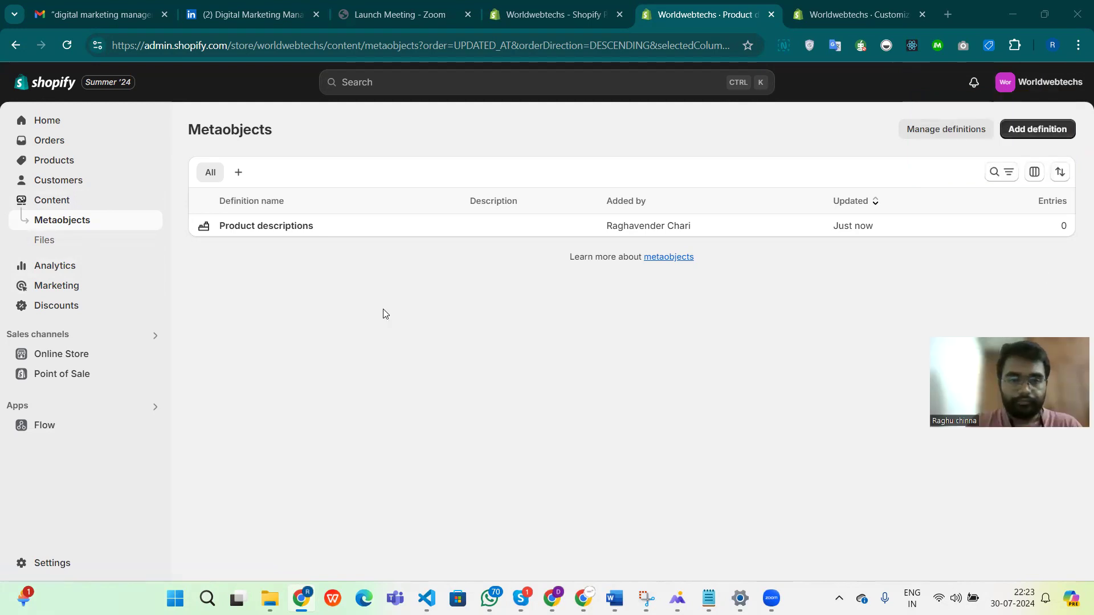
Start a new metaobject definition and name it FAQ's
click(441, 232)
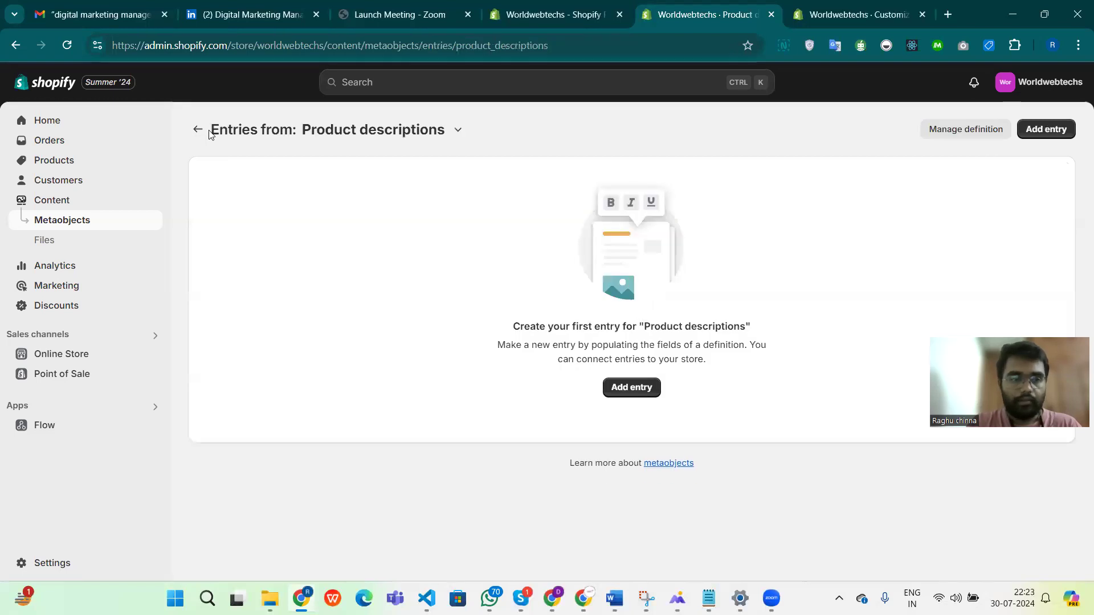
click(199, 130)
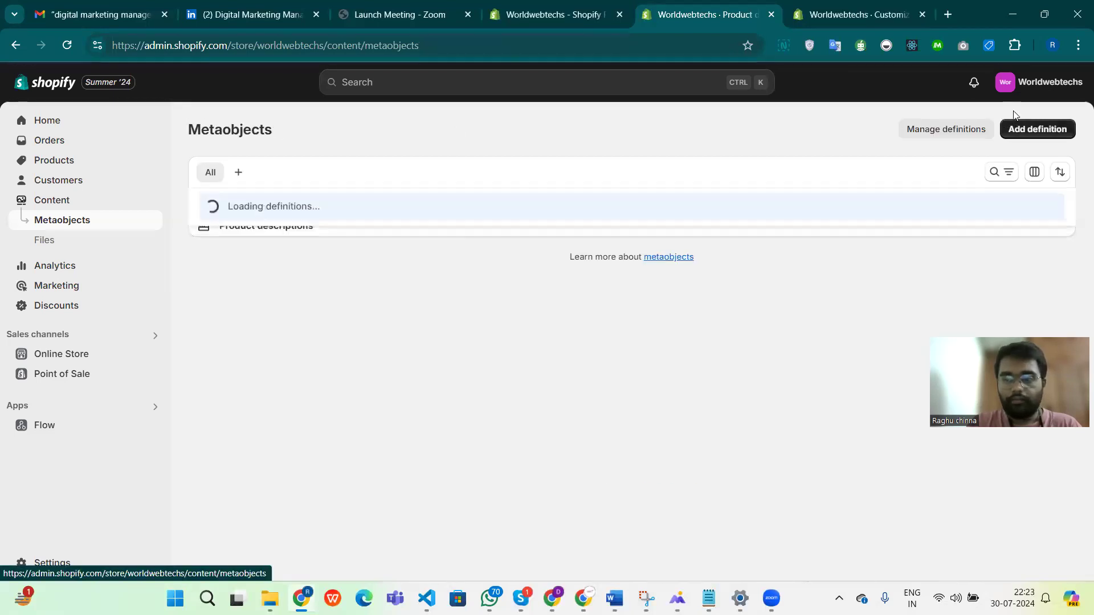
click(1039, 129)
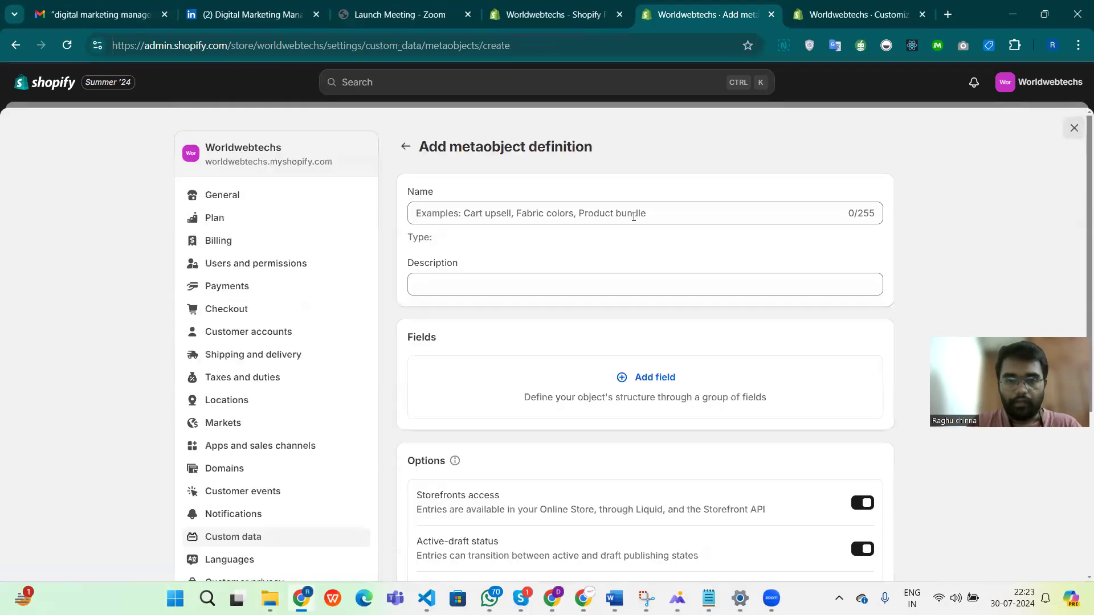
click(593, 208)
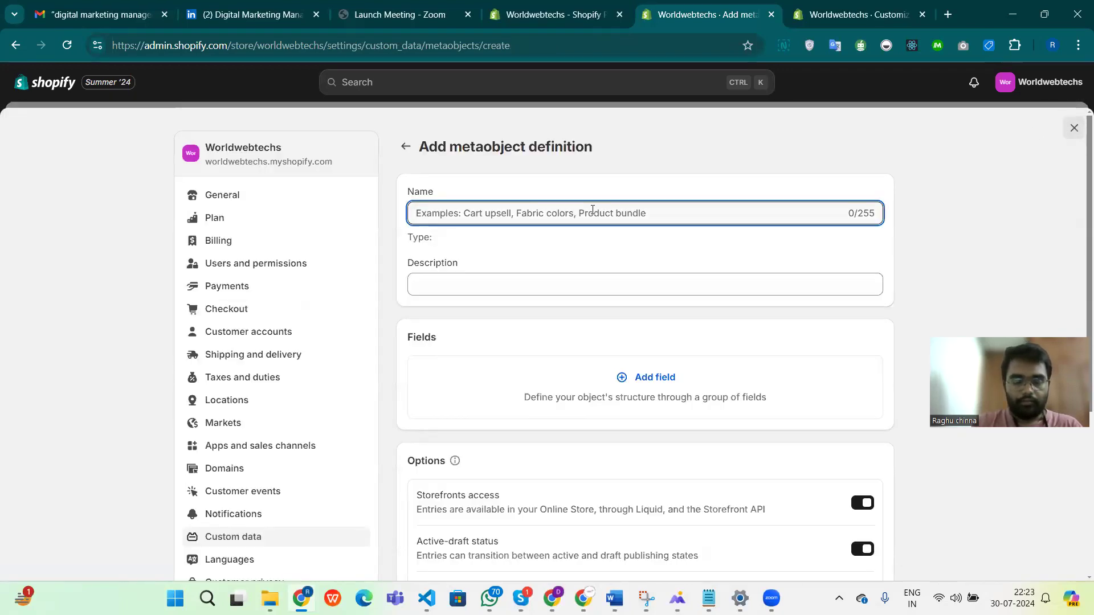
text(FAQ's)
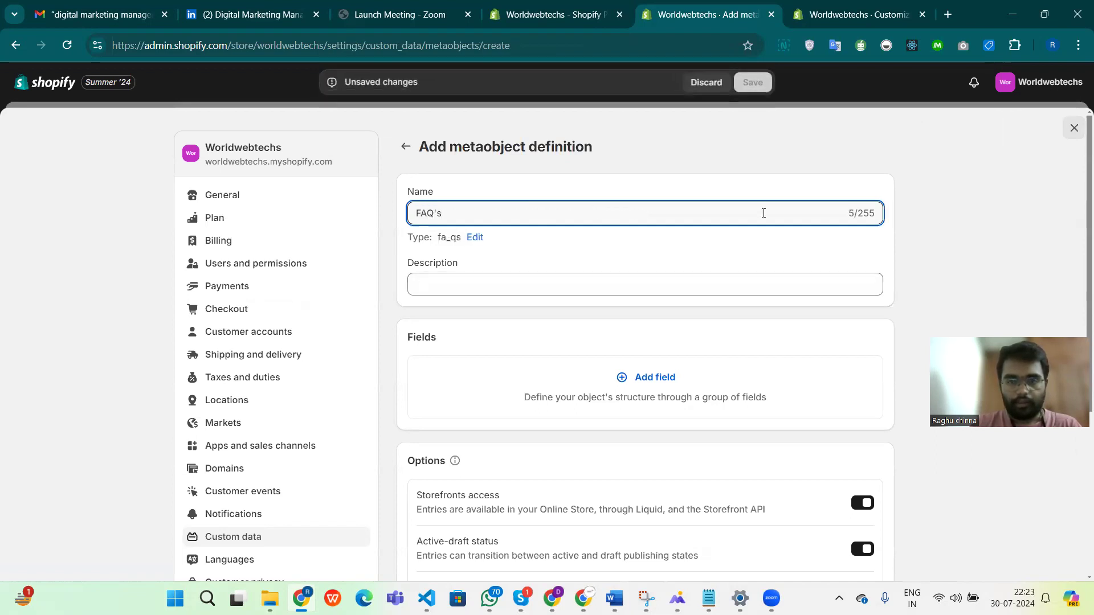
Start a multi-line text field for the FAQ's definition and set the field's description to FAQ's
scroll(676, 236, down, 3)
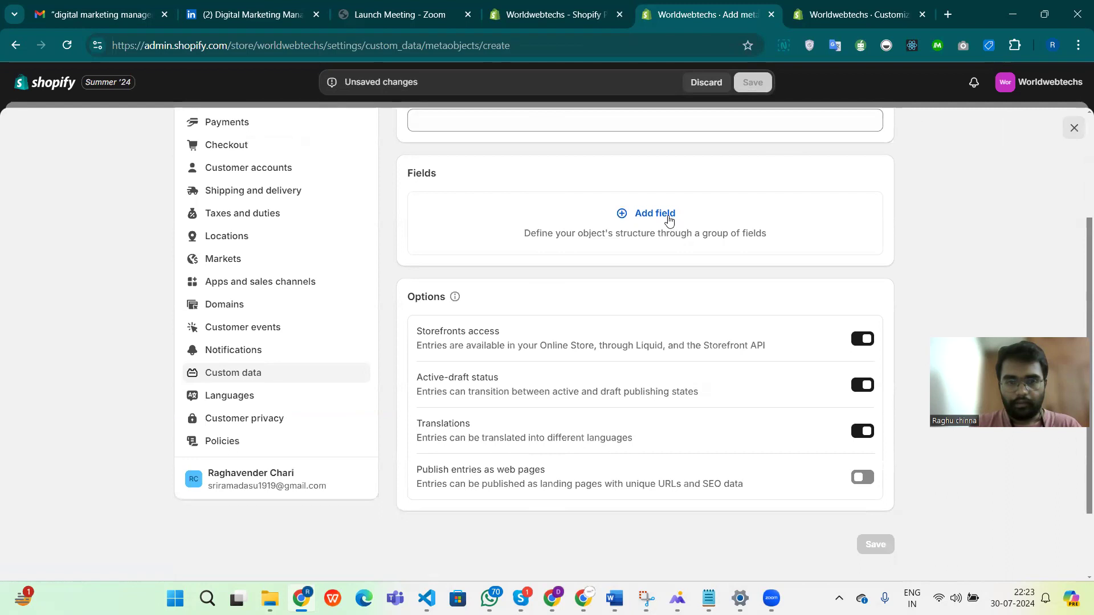
click(656, 214)
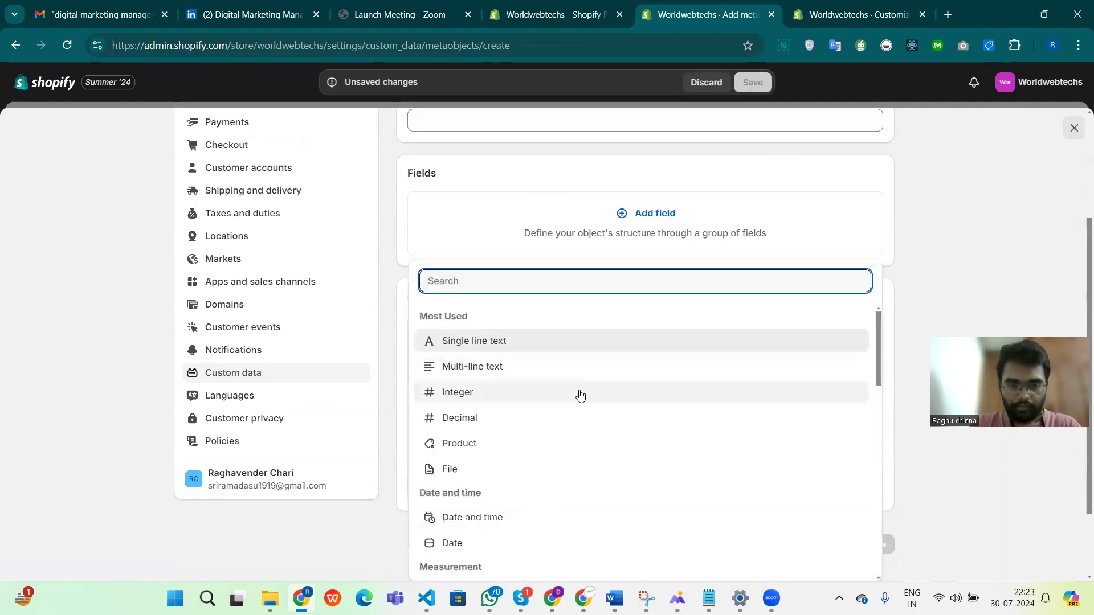
scroll(580, 395, down, 5)
scroll(580, 394, down, 3)
scroll(580, 394, down, 4)
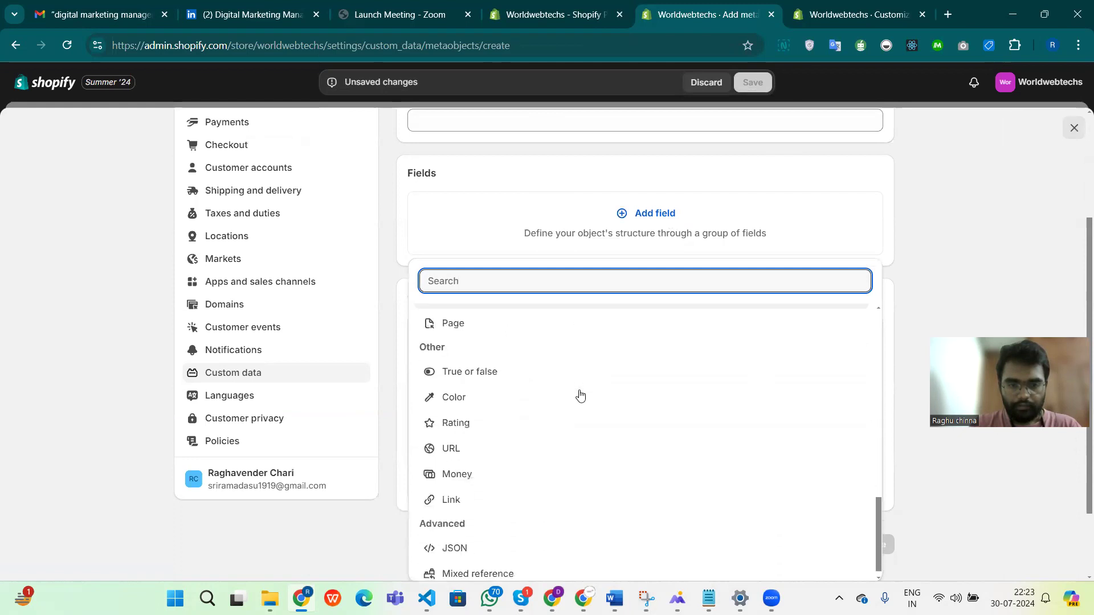
scroll(580, 395, up, 2)
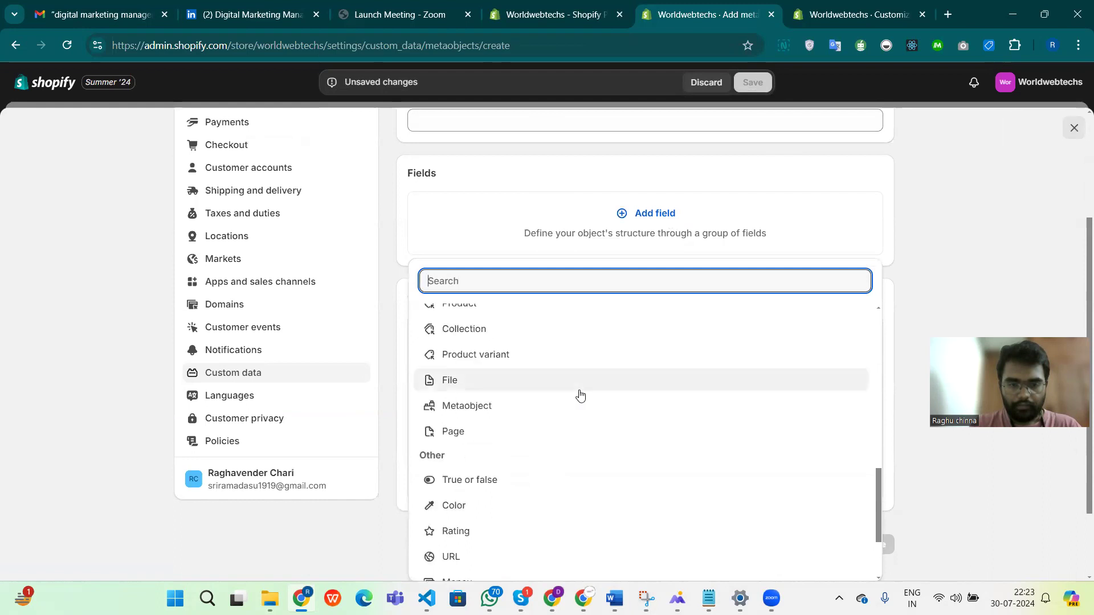
scroll(580, 395, up, 2)
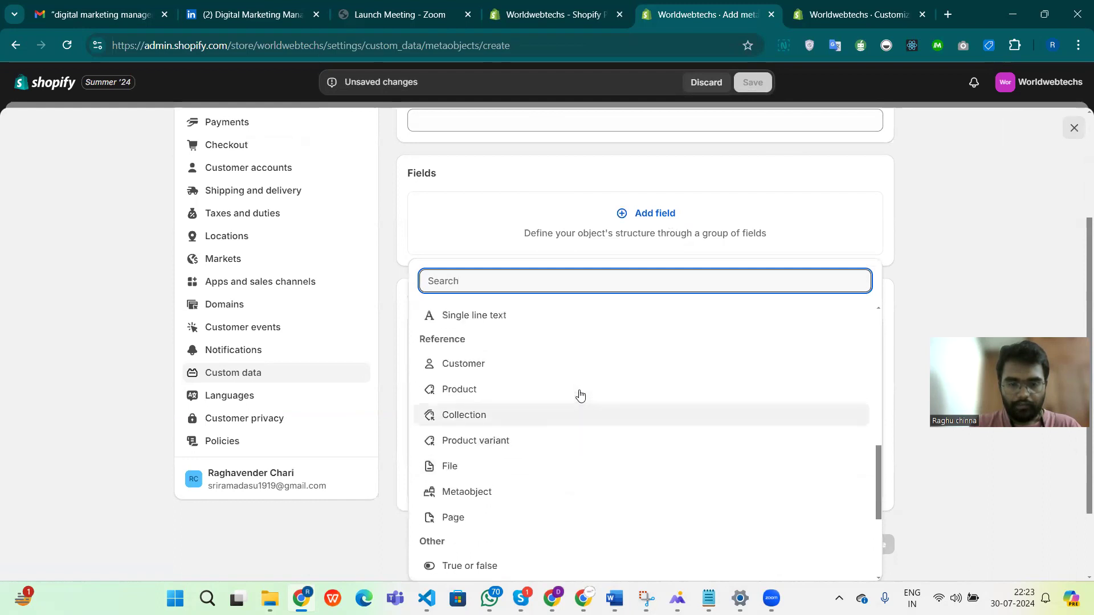
scroll(580, 395, up, 3)
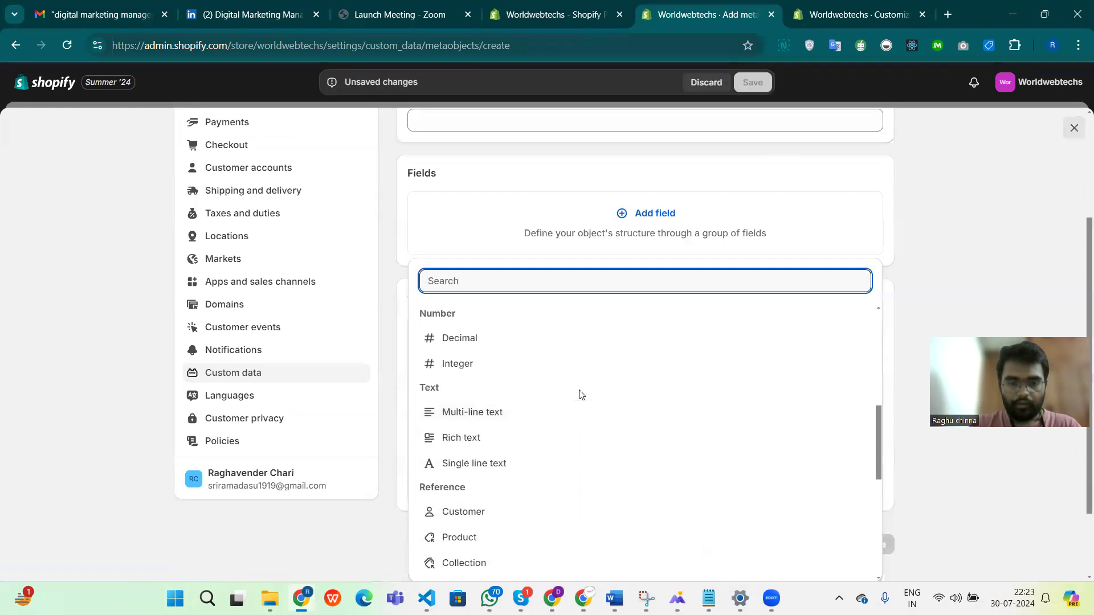
scroll(580, 395, up, 5)
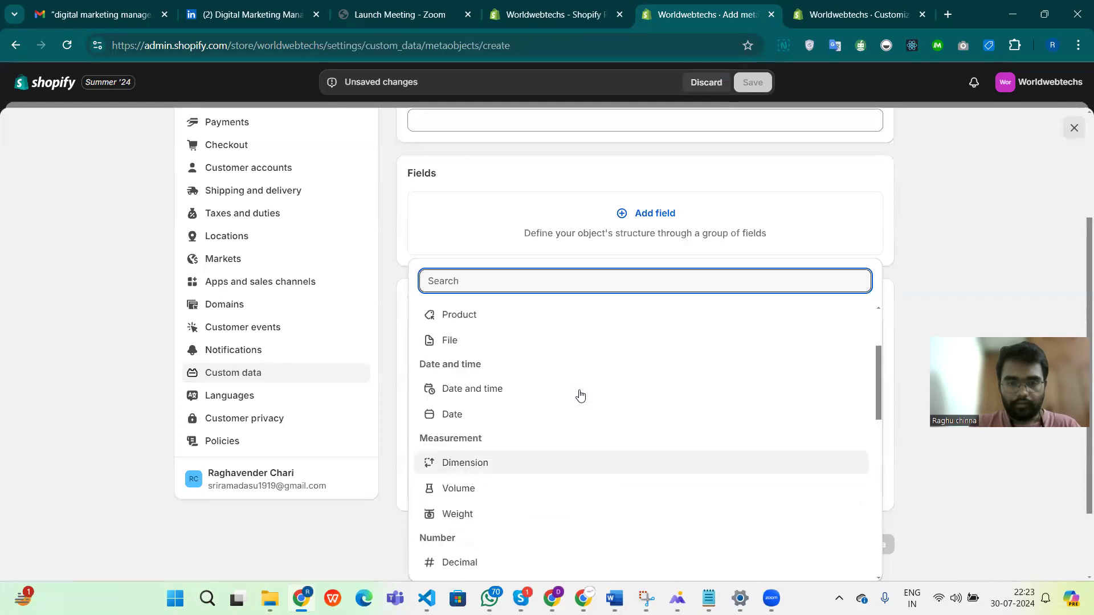
scroll(580, 394, up, 1)
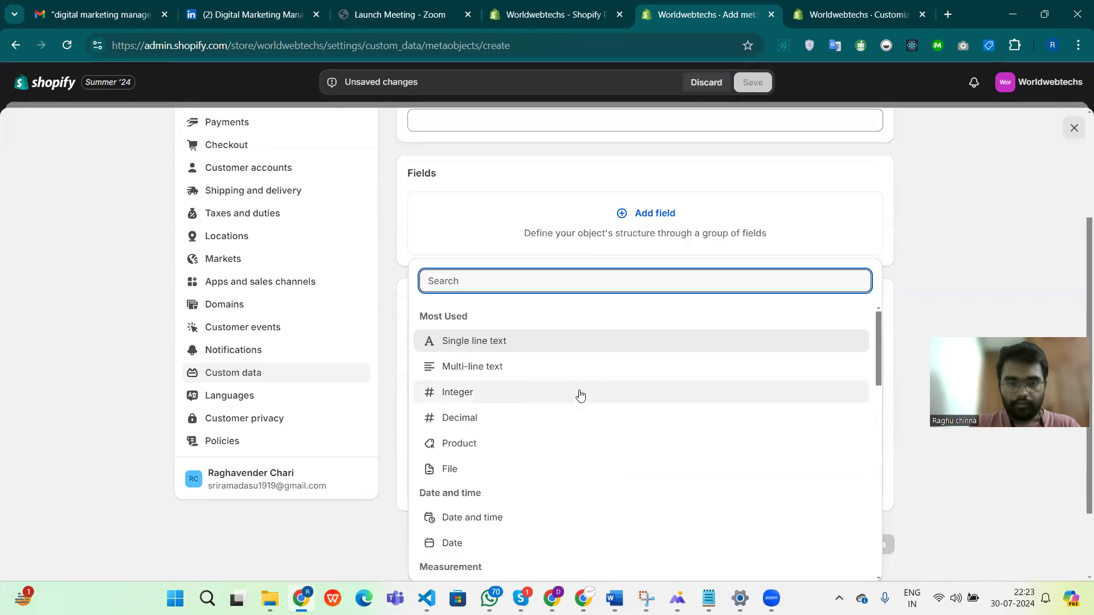
click(530, 366)
click(463, 245)
text(FAQ's)
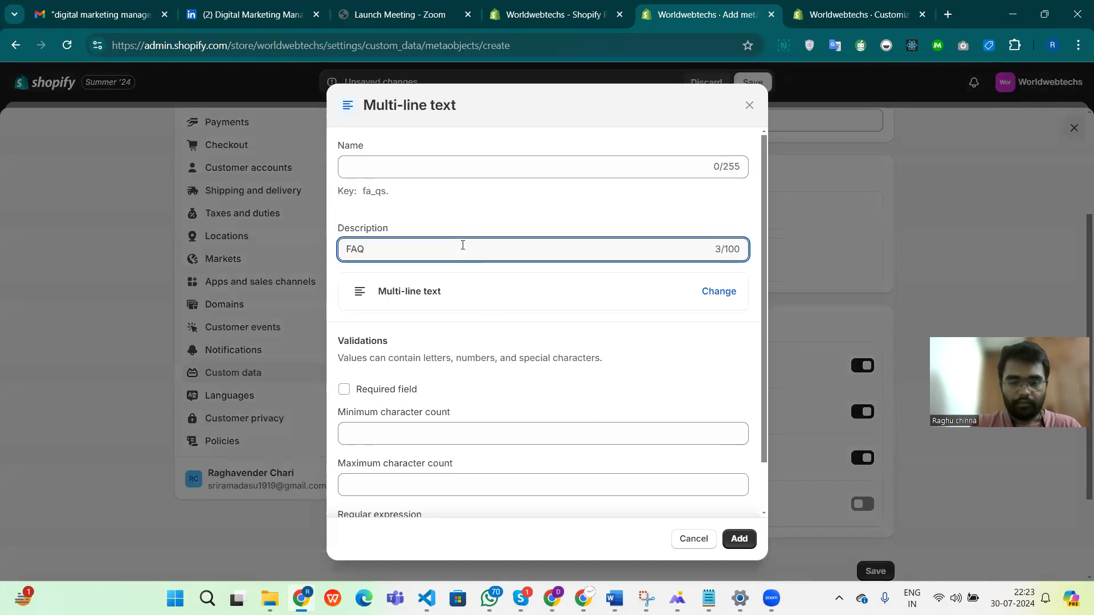
click(752, 545)
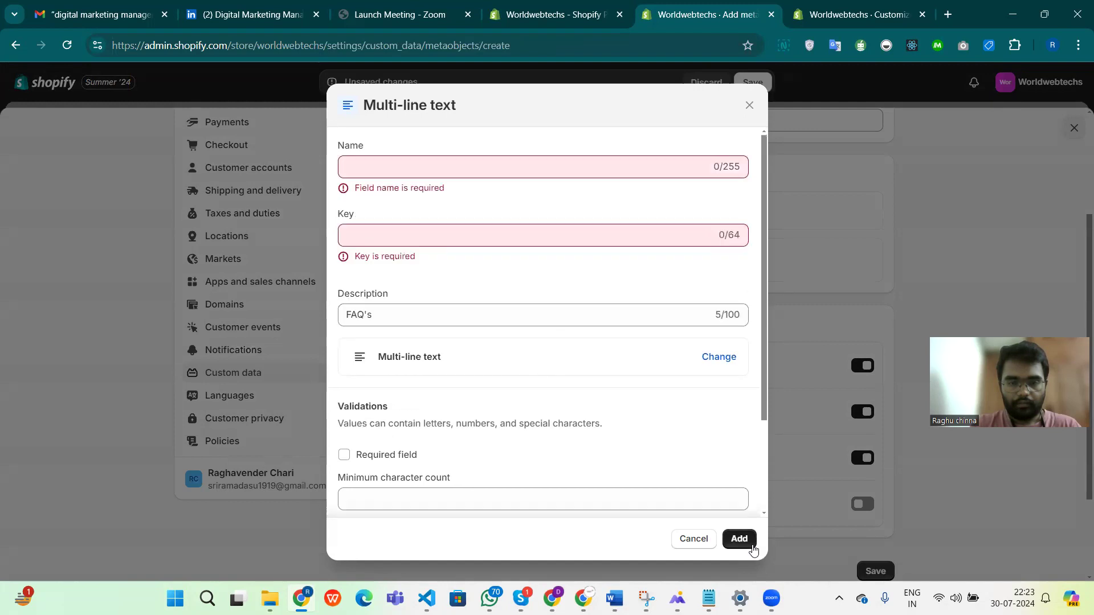
Add the multi-line text field under the name FAQ"S, save the metaobject definition and leave the settings
click(454, 168)
text(DA)
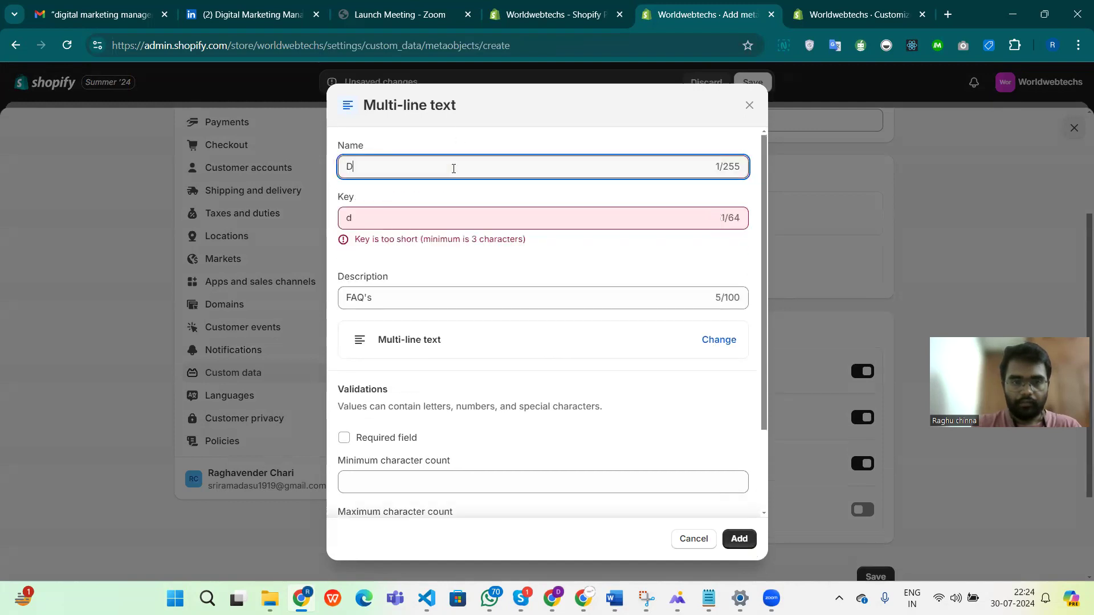
key(BackSpace)
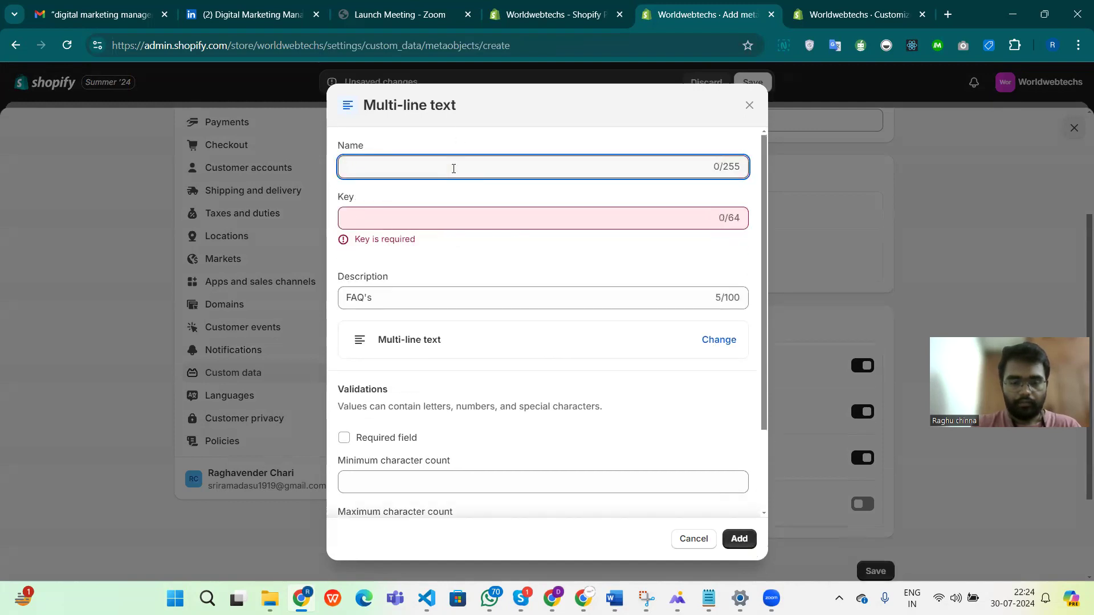
text(F)
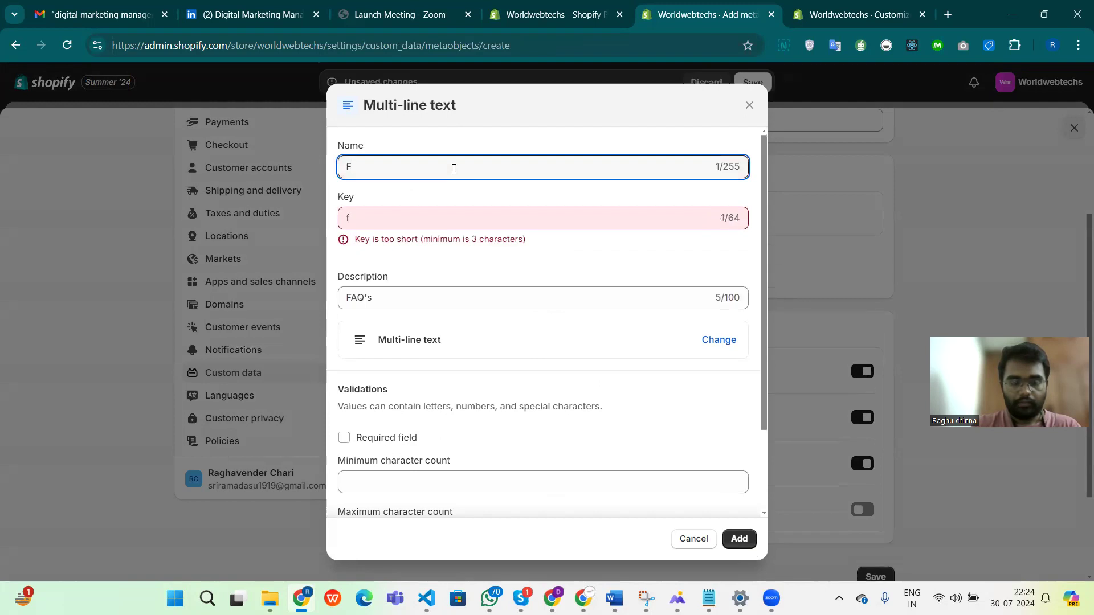
text(AQ"S)
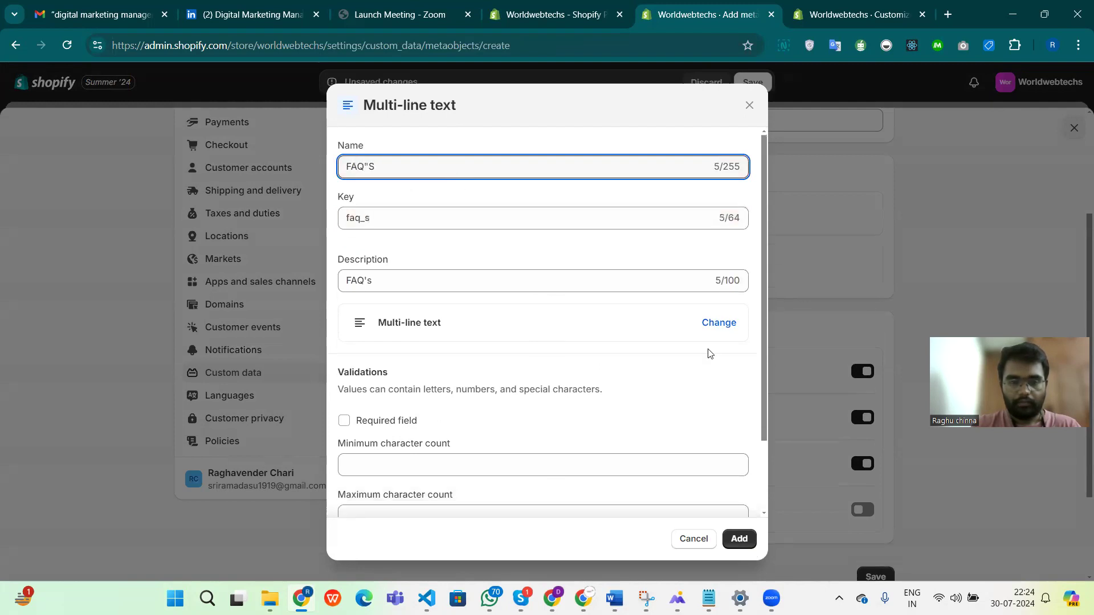
click(739, 539)
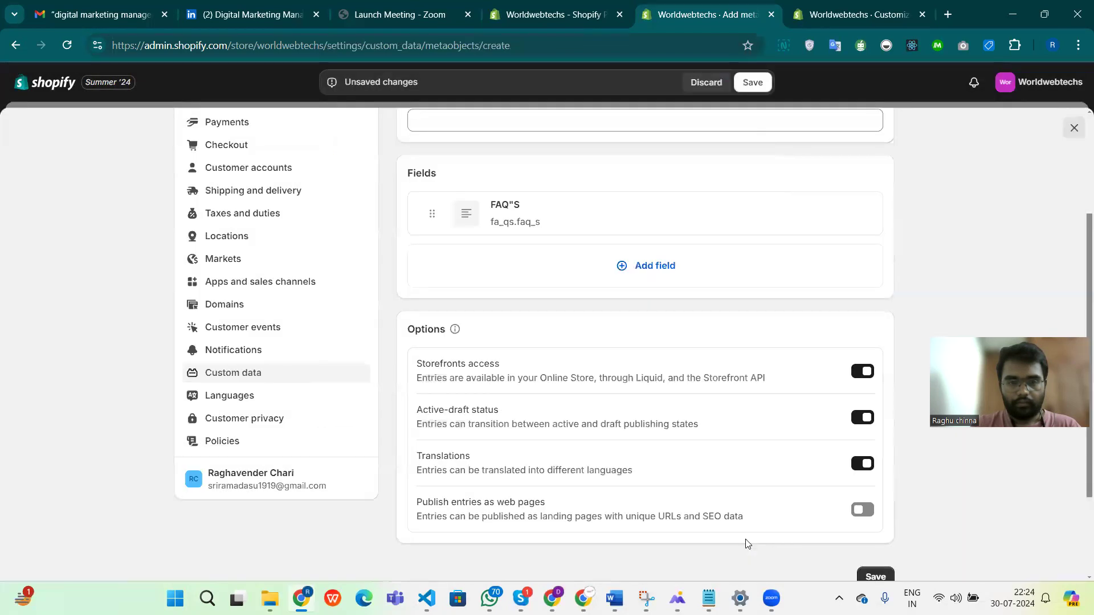
click(876, 577)
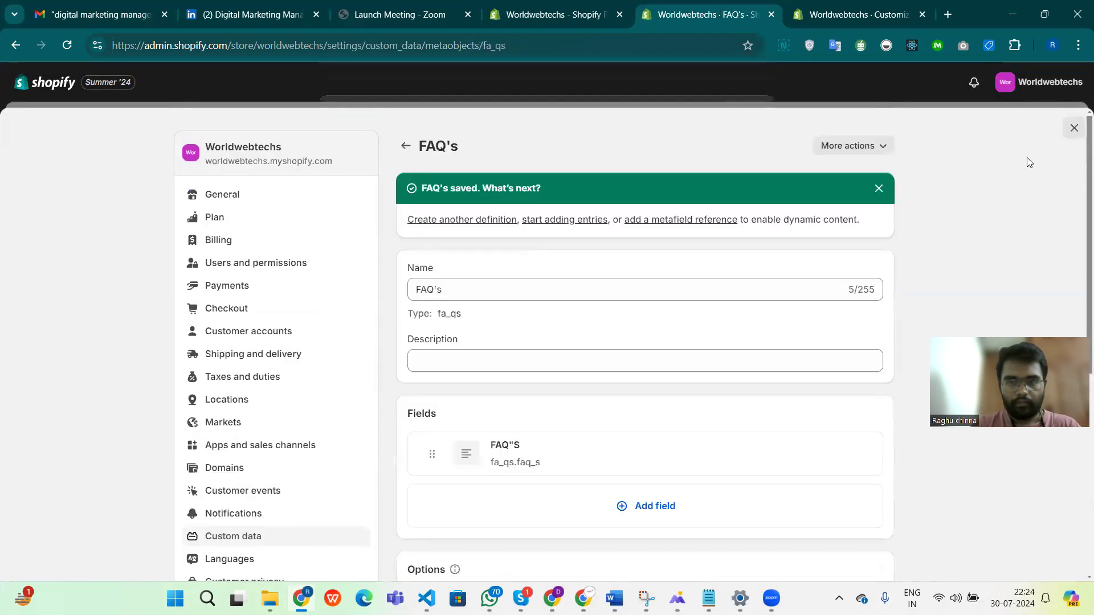
click(1075, 128)
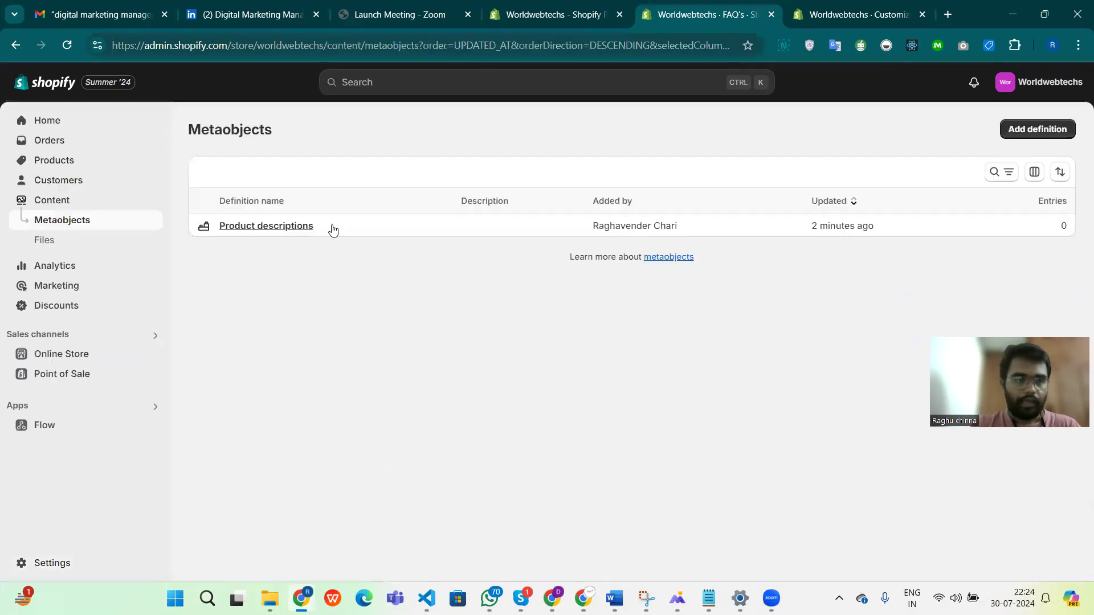
Open the Perfume product and view all of its product metafields
click(55, 160)
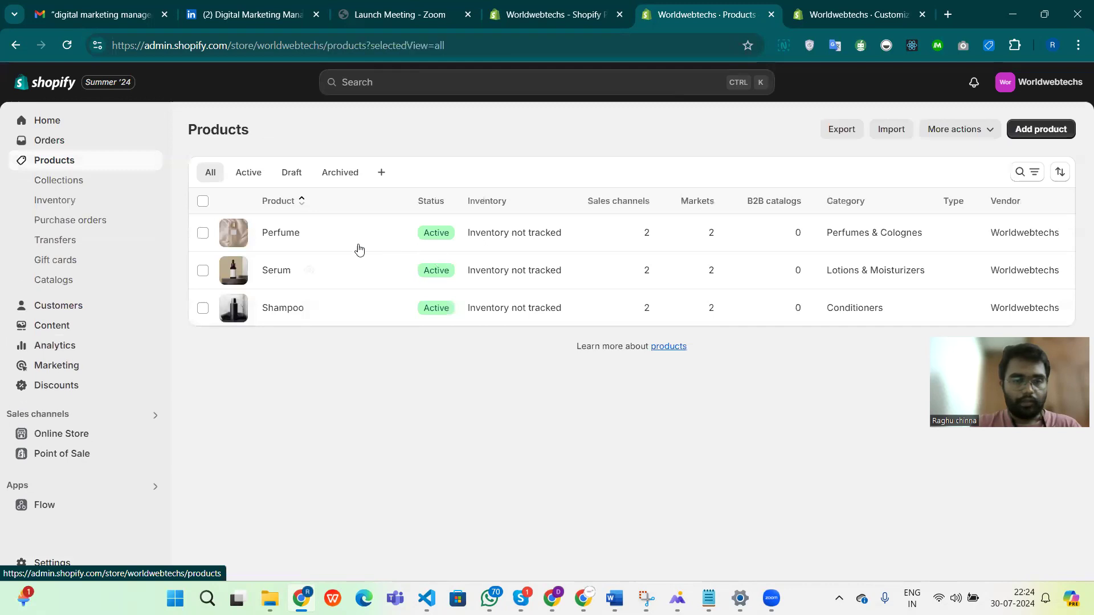
click(358, 248)
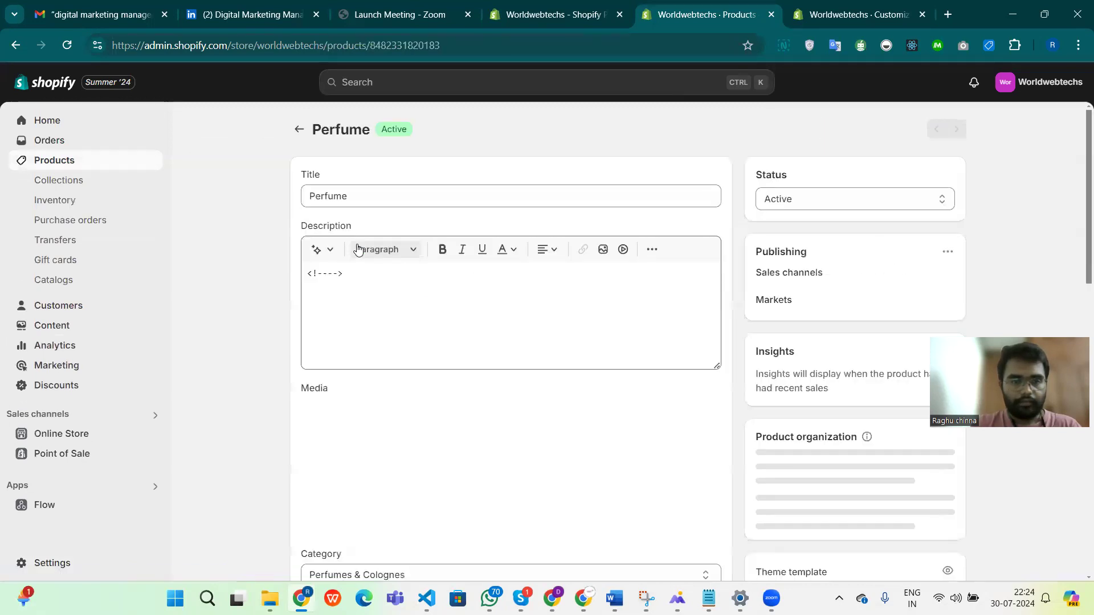
scroll(500, 391, down, 14)
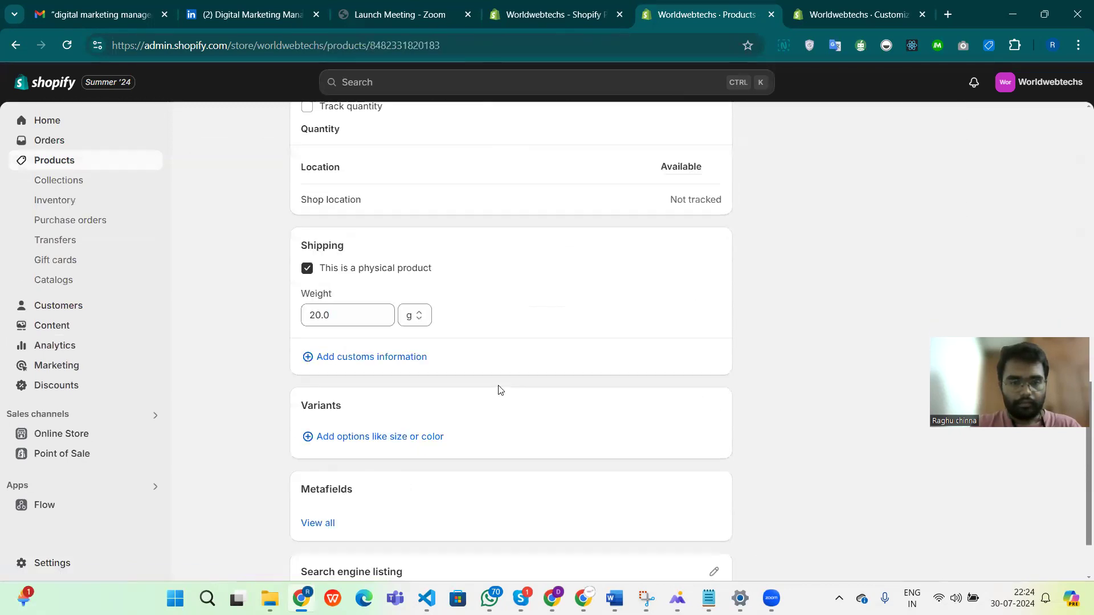
scroll(500, 390, down, 4)
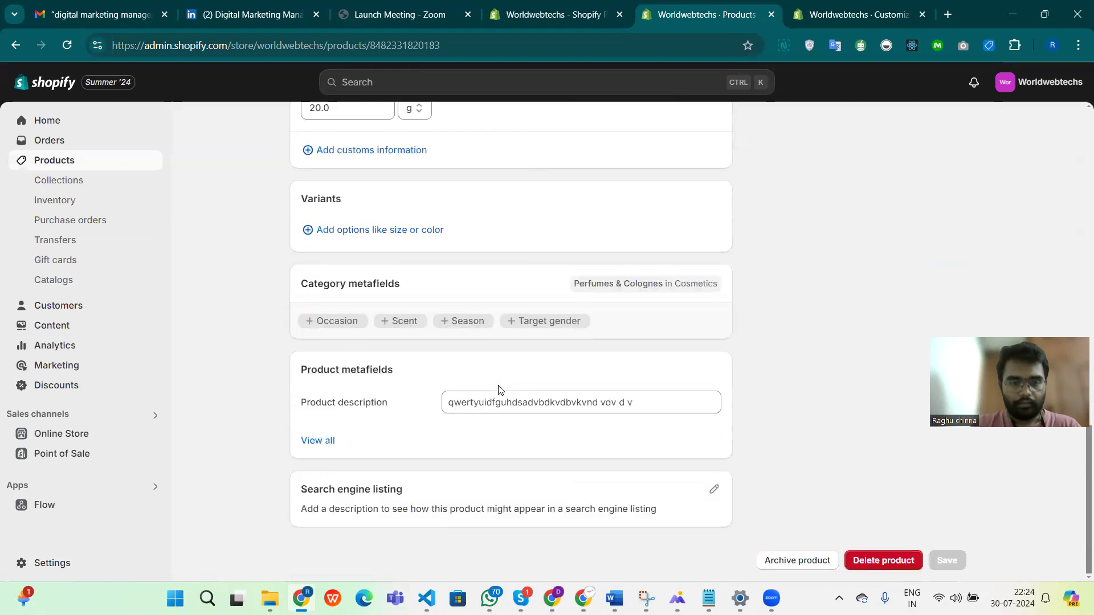
click(327, 447)
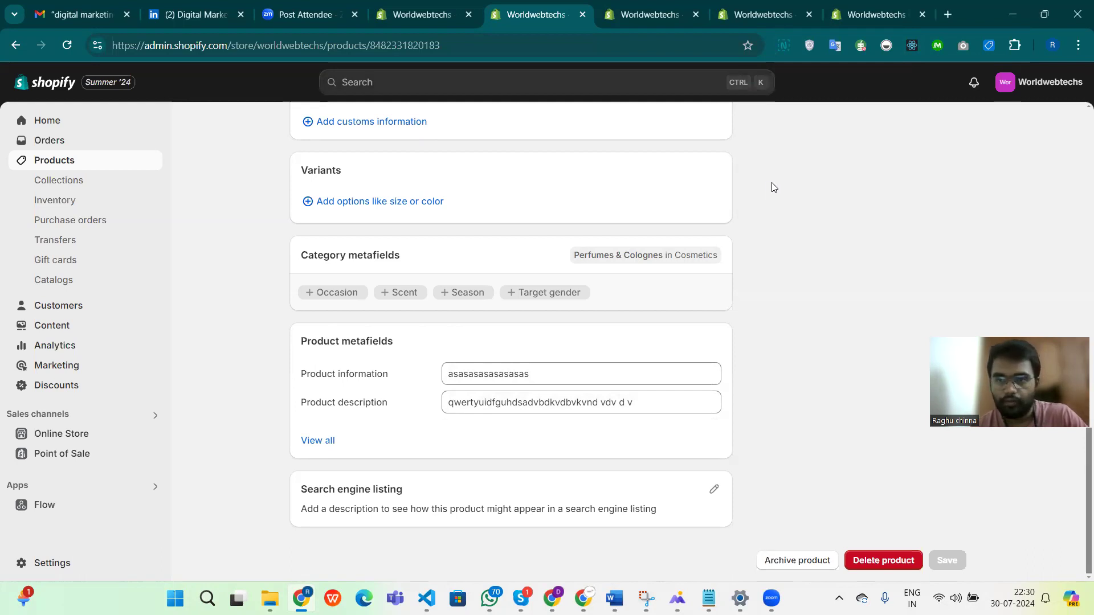
In the theme editor, insert the Product description metafield into the Paragraph block of the Rich text section on the default product template
click(667, 21)
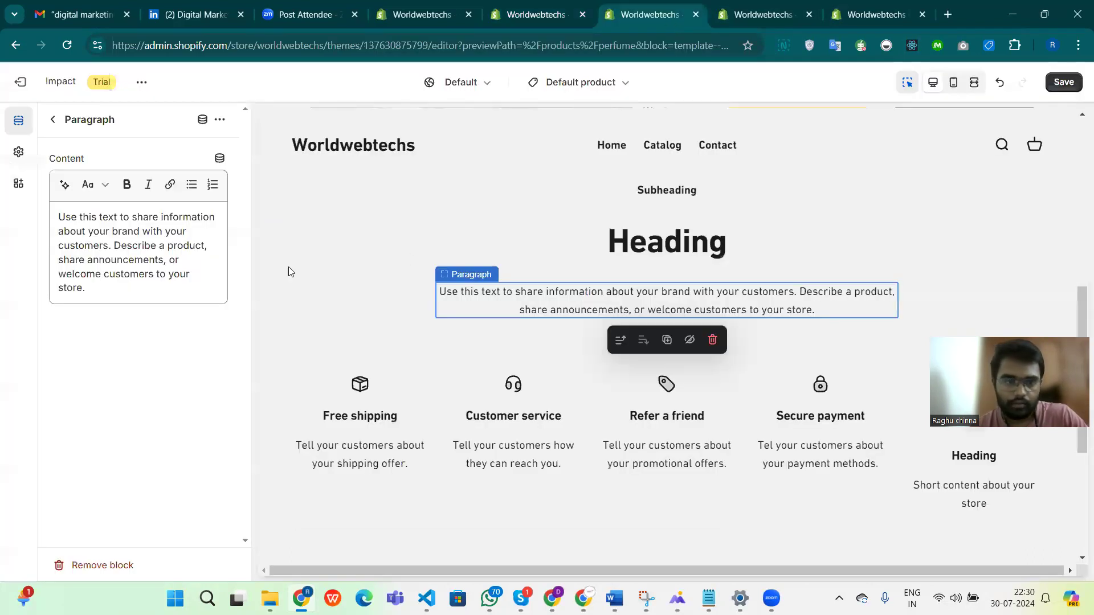
click(54, 121)
scroll(740, 314, up, 2)
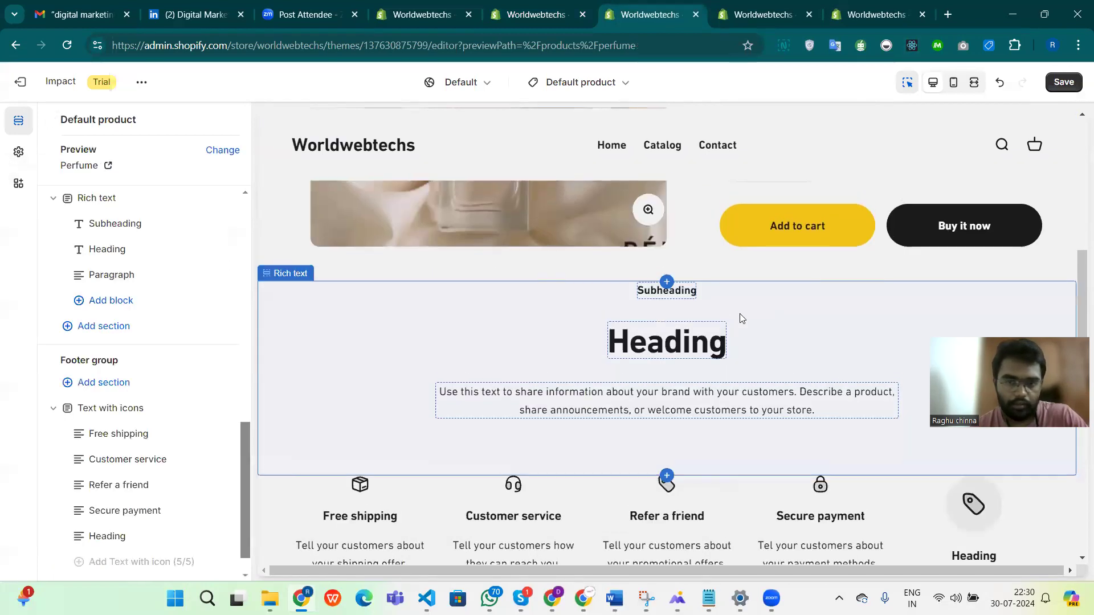
scroll(135, 293, up, 1)
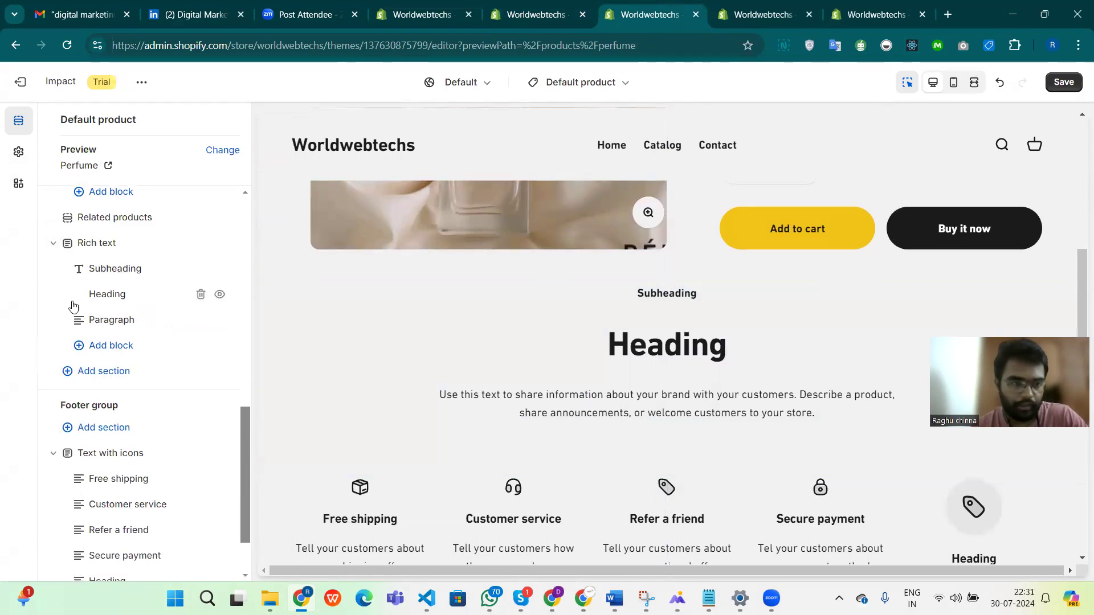
click(109, 321)
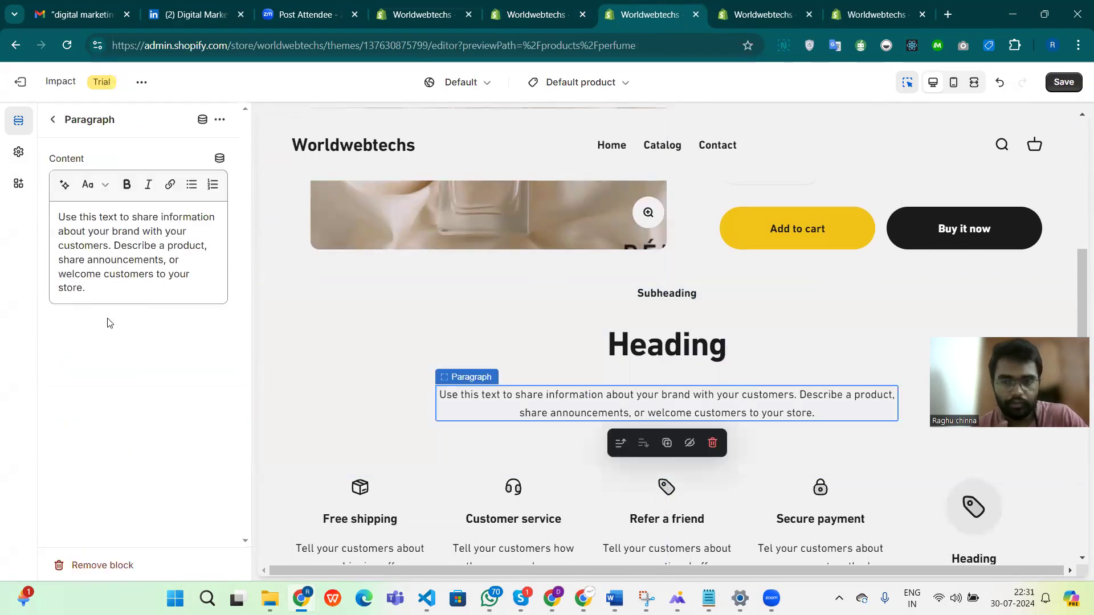
click(220, 159)
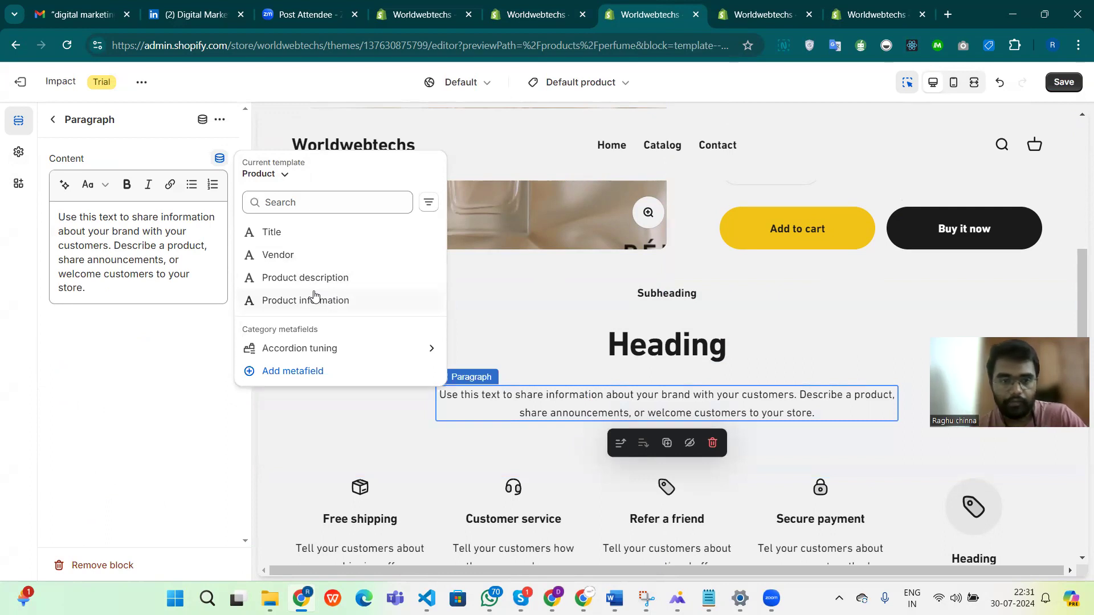
click(307, 279)
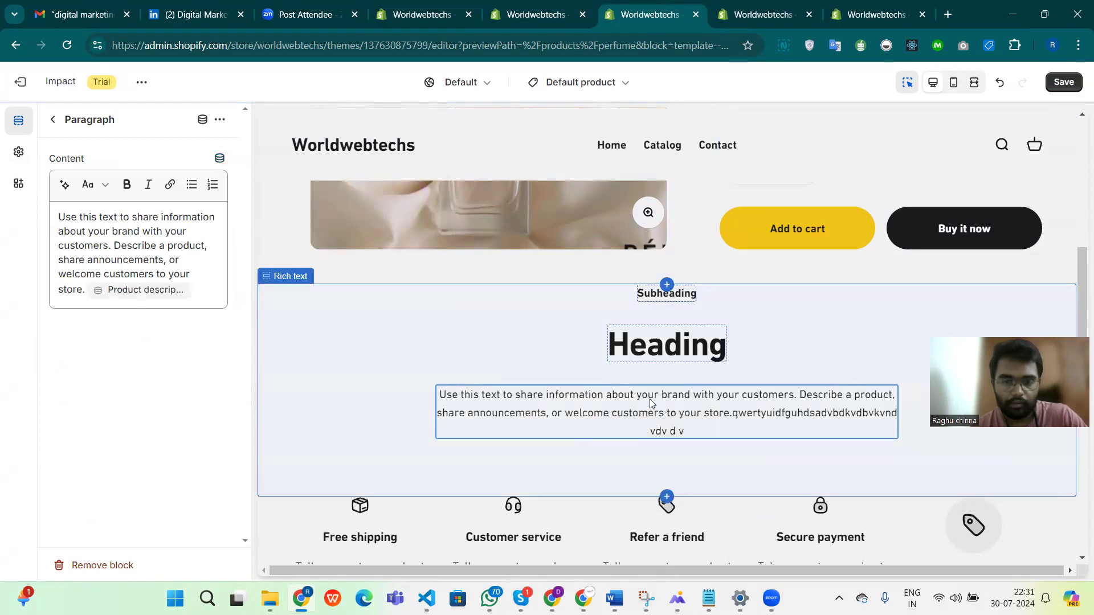
Clear the Paragraph block's placeholder text and insert only the Product description metafield as its content
key(ctrl+a)
key(BackSpace)
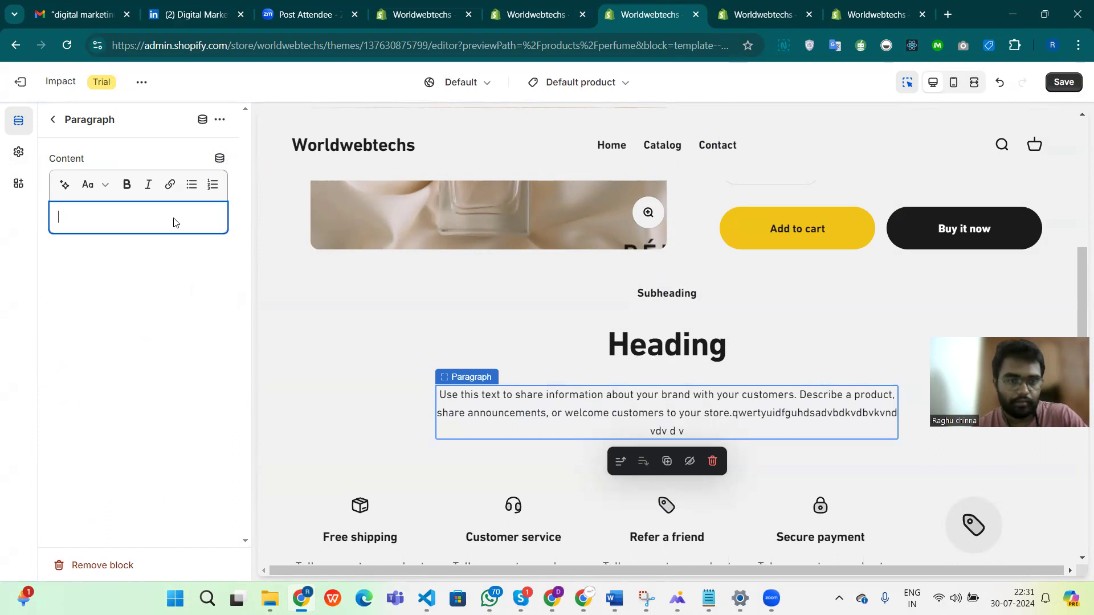
click(220, 159)
click(223, 162)
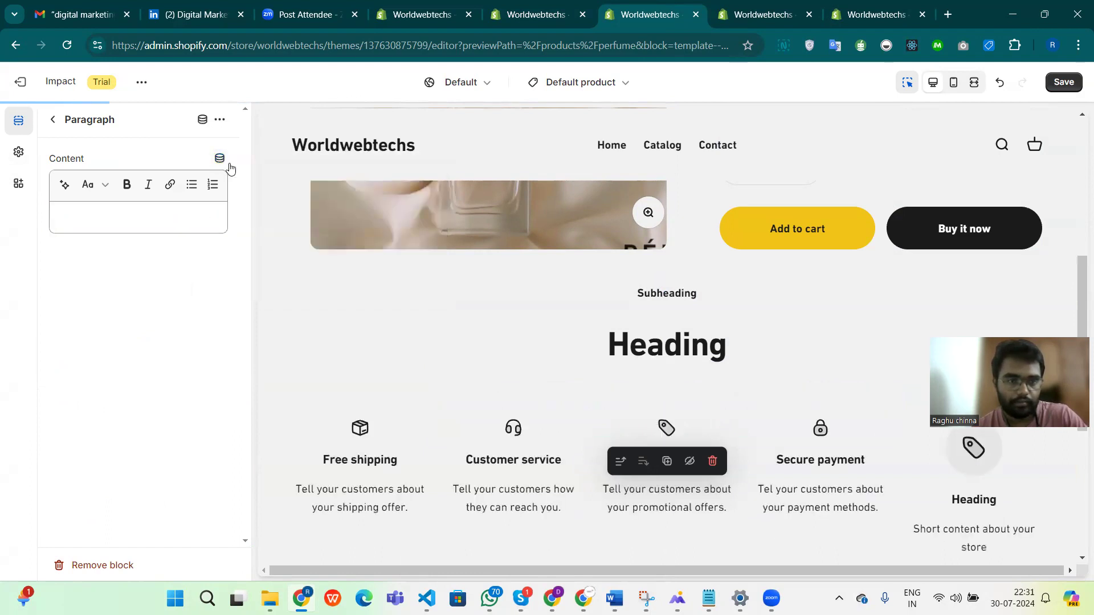
click(220, 159)
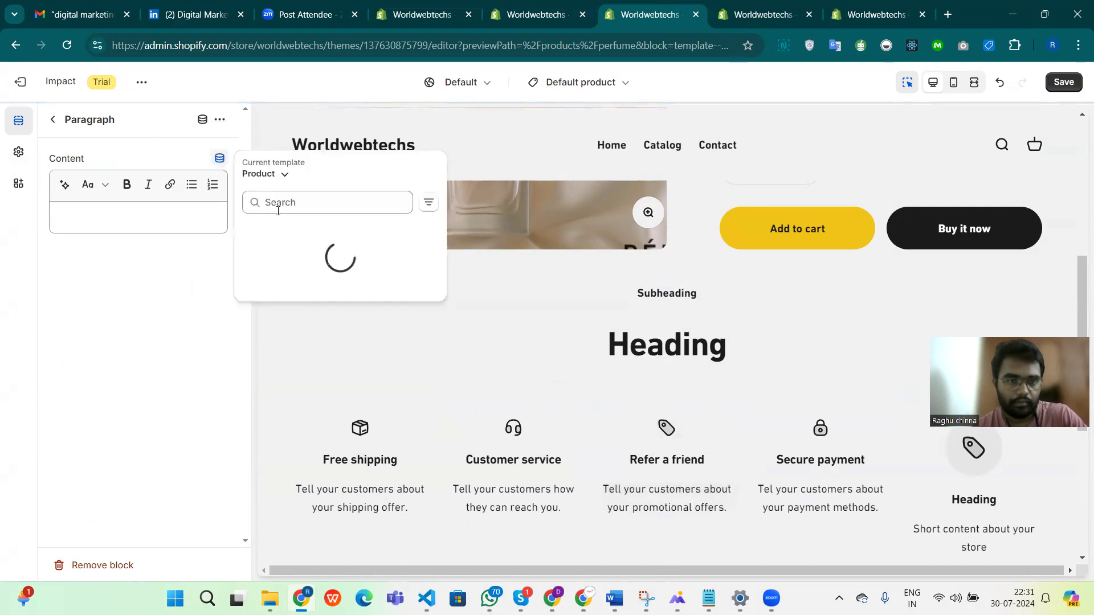
click(312, 280)
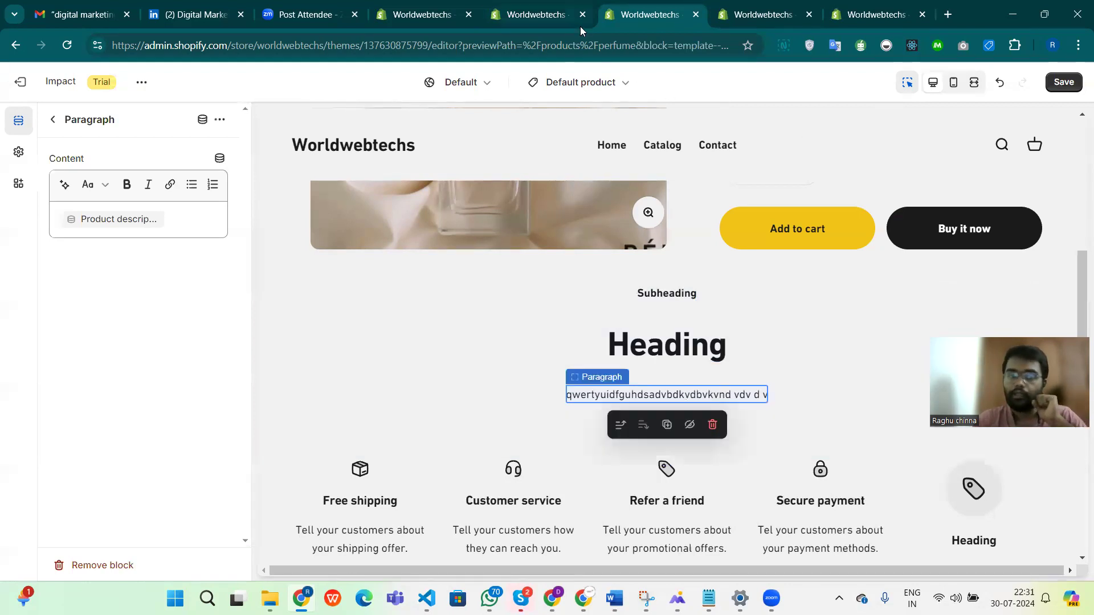
Examine the metafields available for the Title block of the Product page section, and return to the template's section list
click(54, 121)
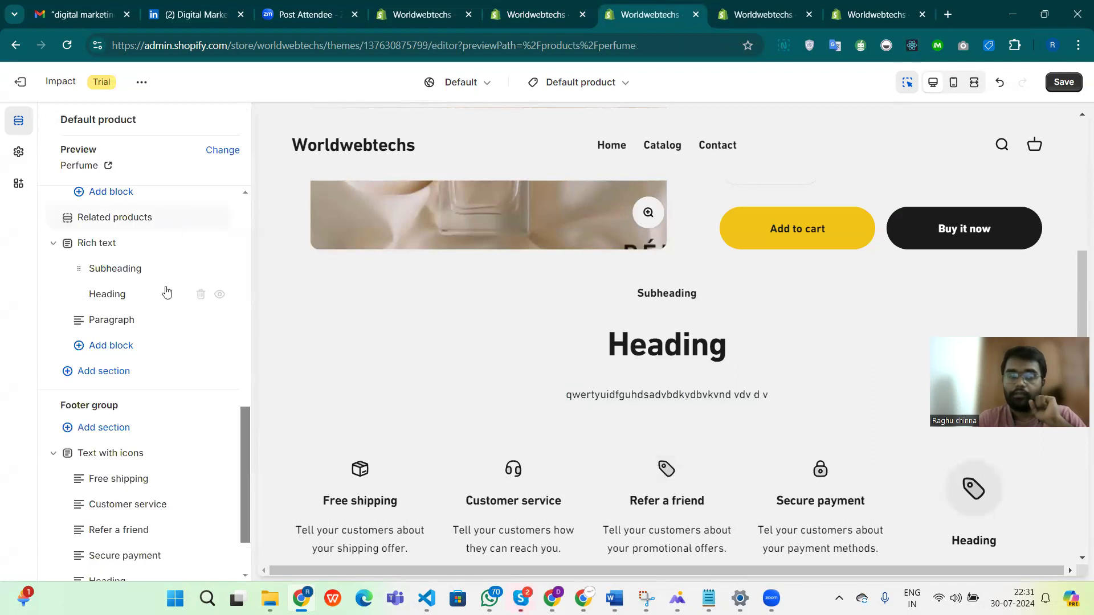
scroll(165, 291, up, 10)
scroll(167, 292, down, 2)
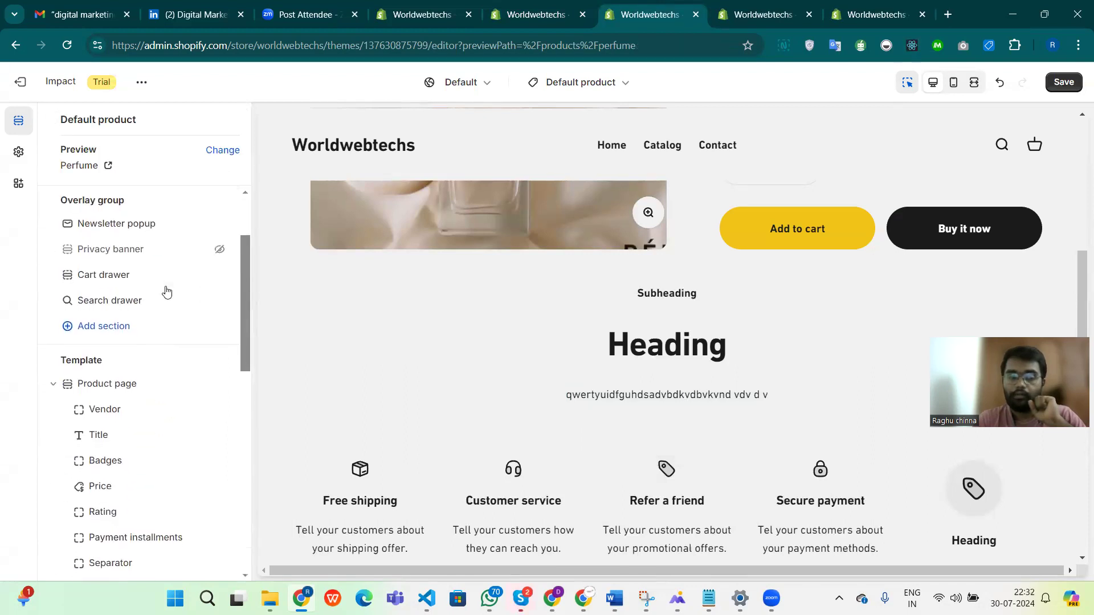
scroll(152, 449, down, 3)
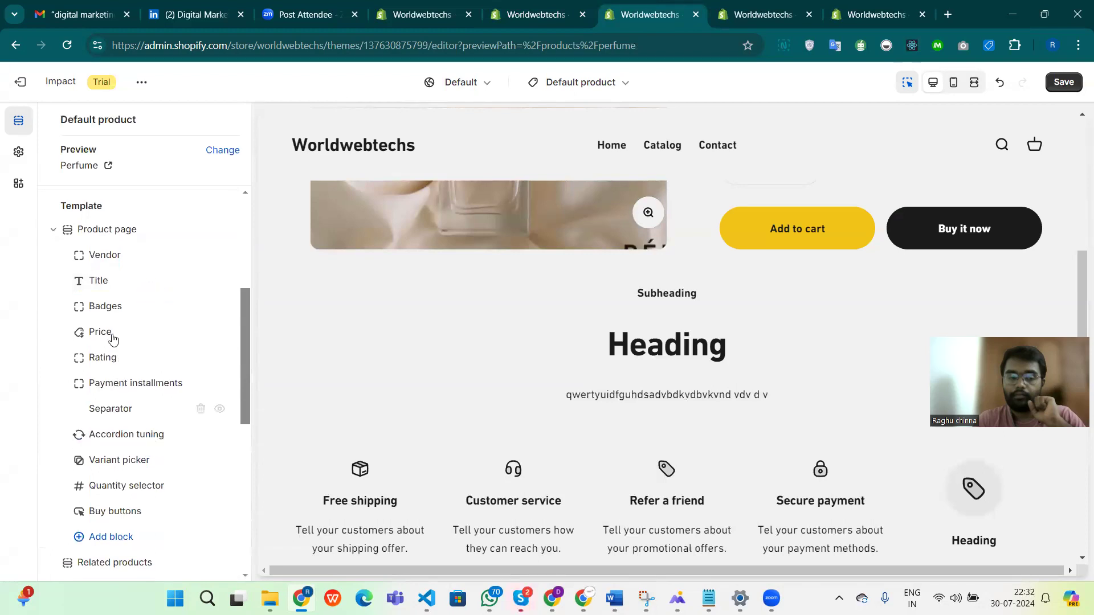
click(103, 289)
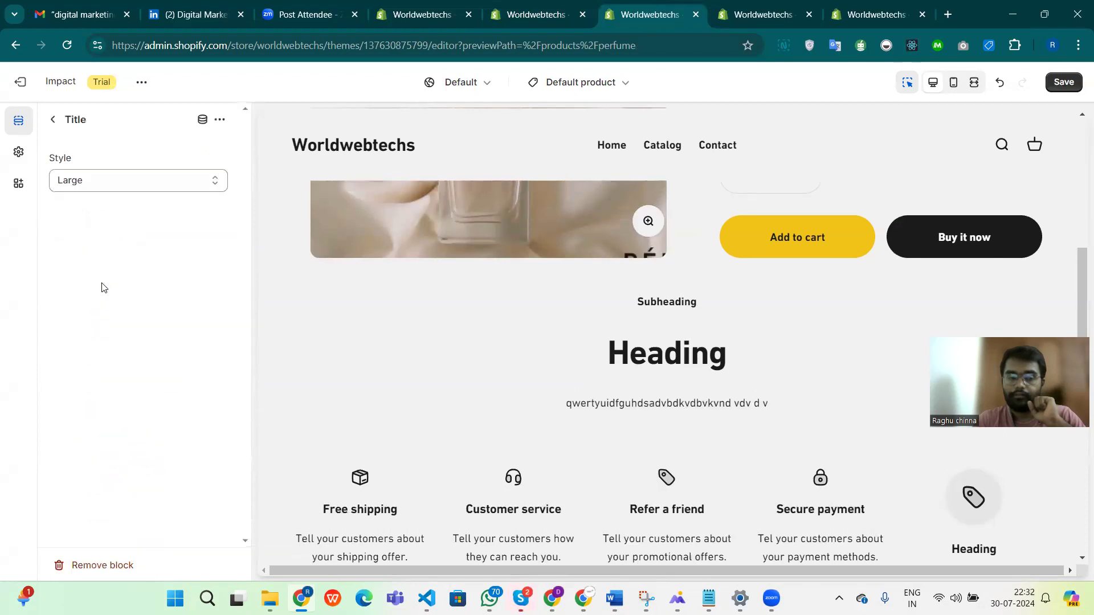
click(202, 121)
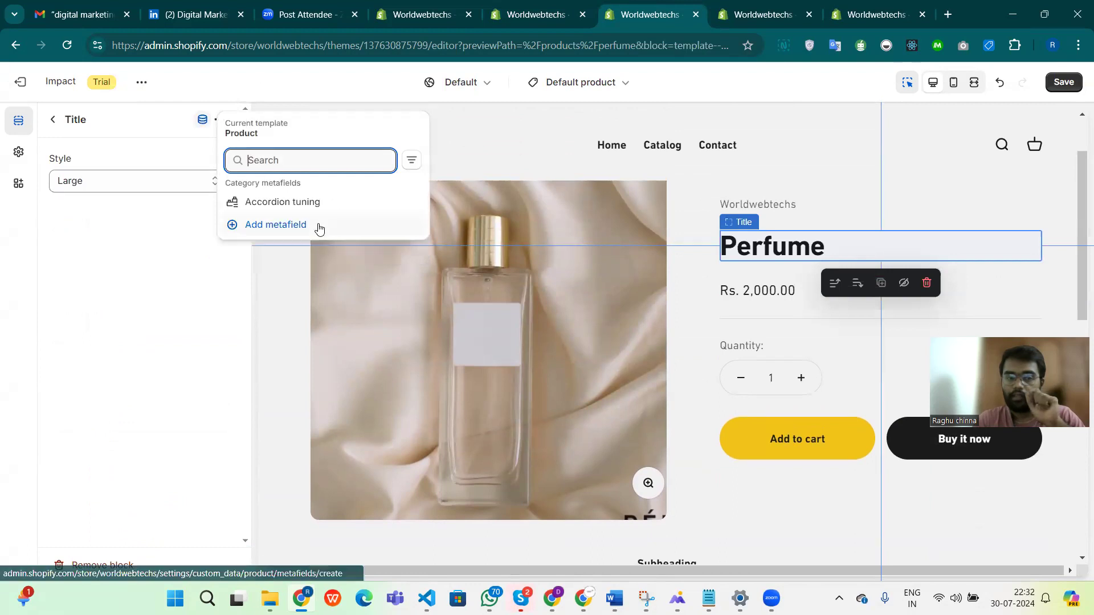
click(146, 251)
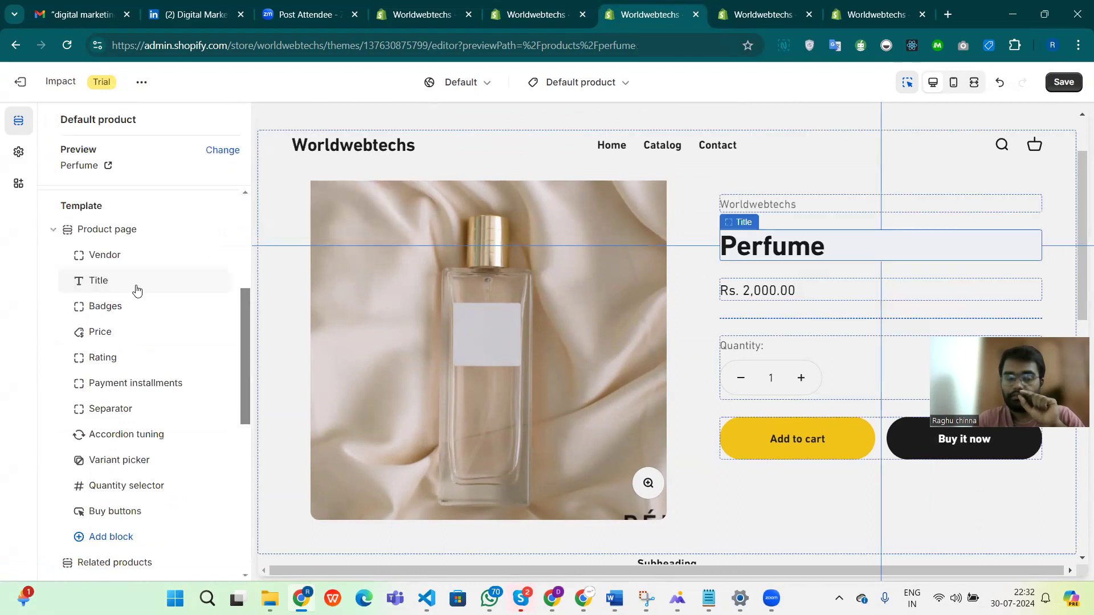
Open the Heading block of the Rich text section and insert the product Title as a dynamic source in its text
scroll(125, 319, down, 2)
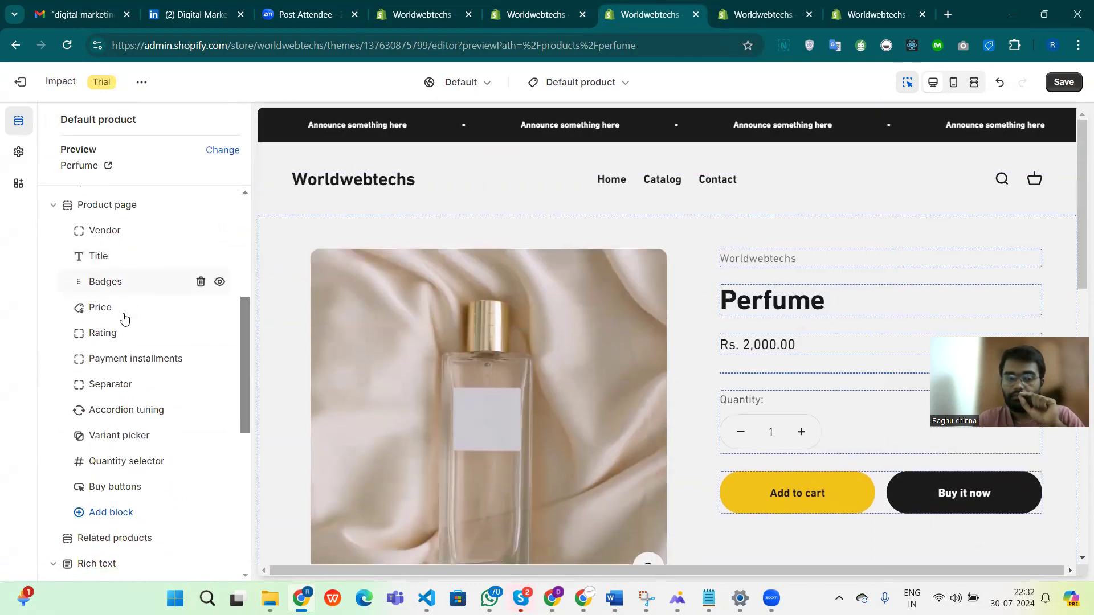
scroll(125, 318, down, 3)
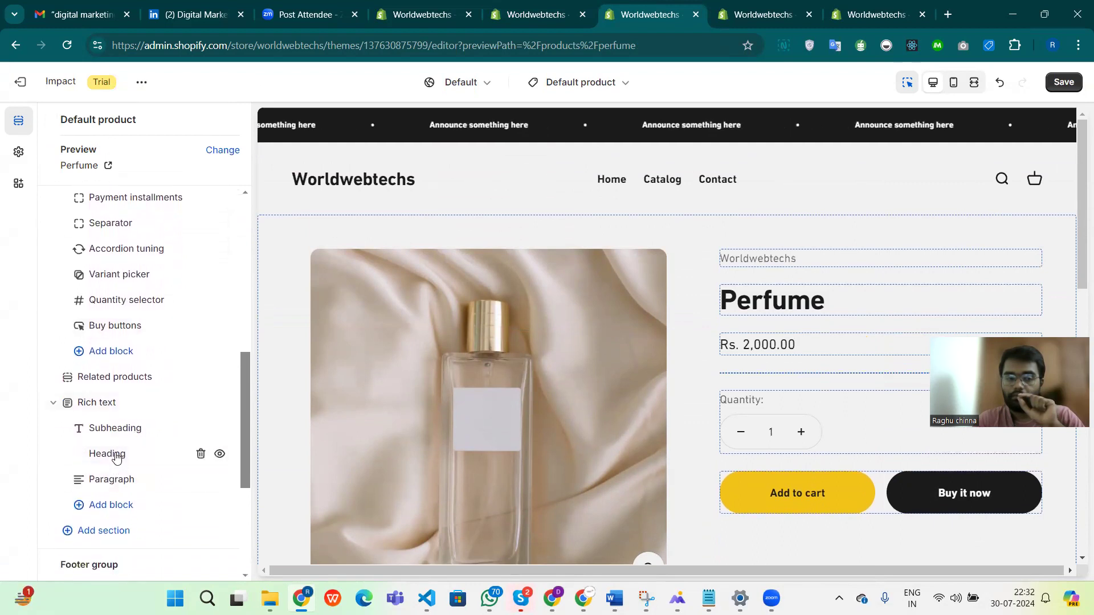
click(114, 455)
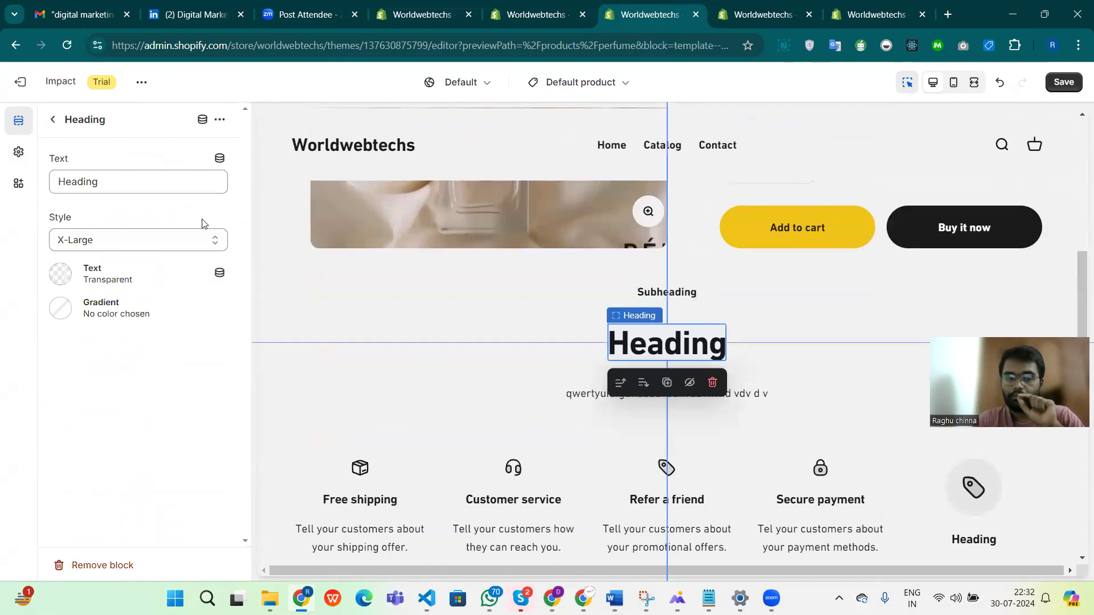
click(220, 160)
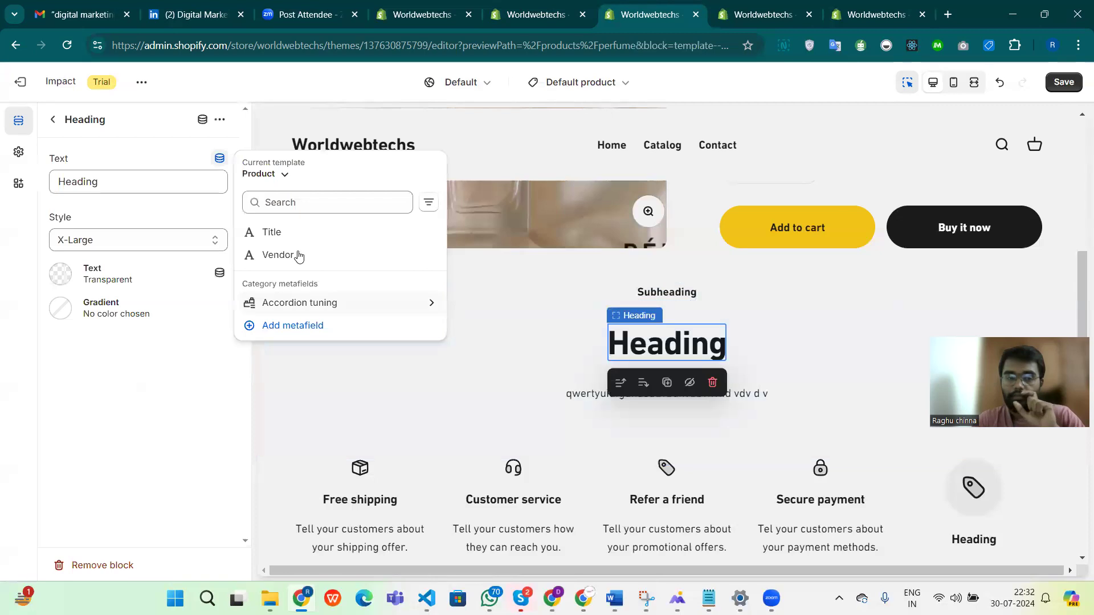
click(272, 232)
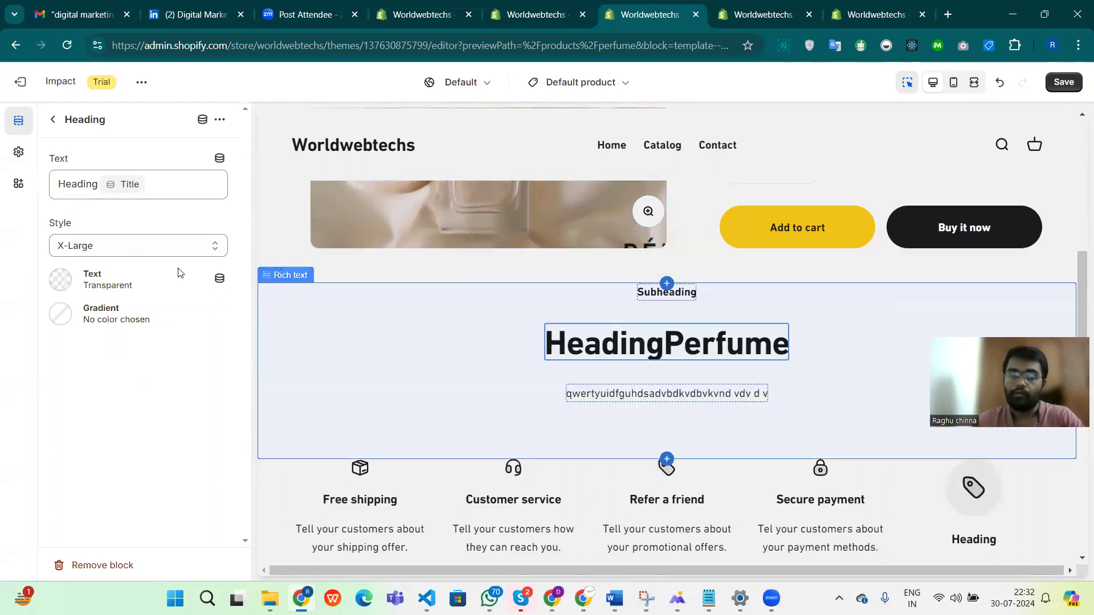
Clear the Heading block's entire text and insert only the product Title dynamic source
click(102, 184)
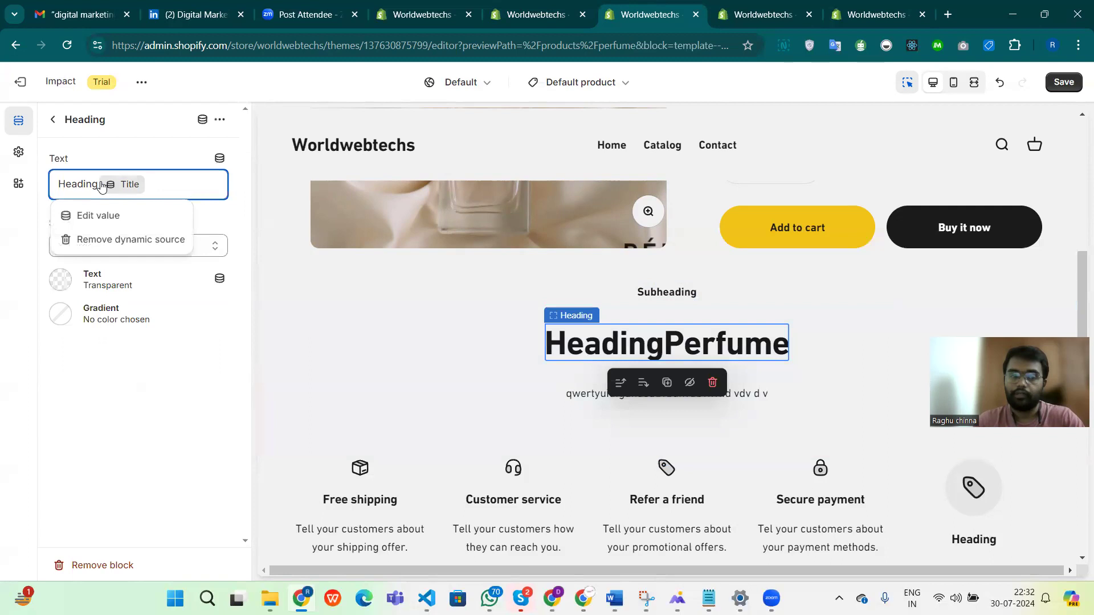
click(102, 186)
double_click(83, 185)
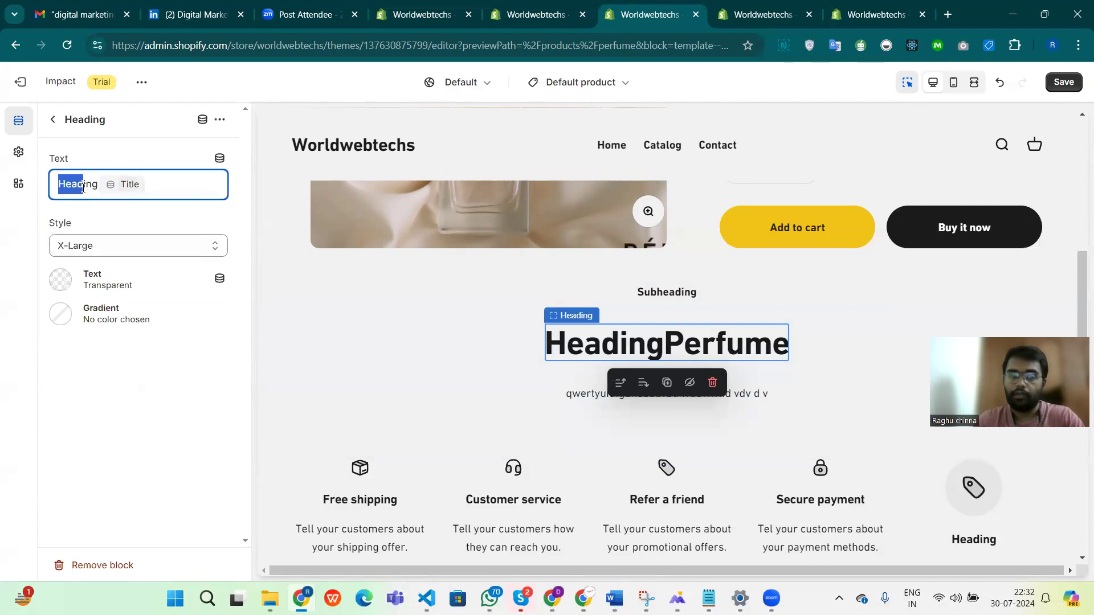
key(BackSpace)
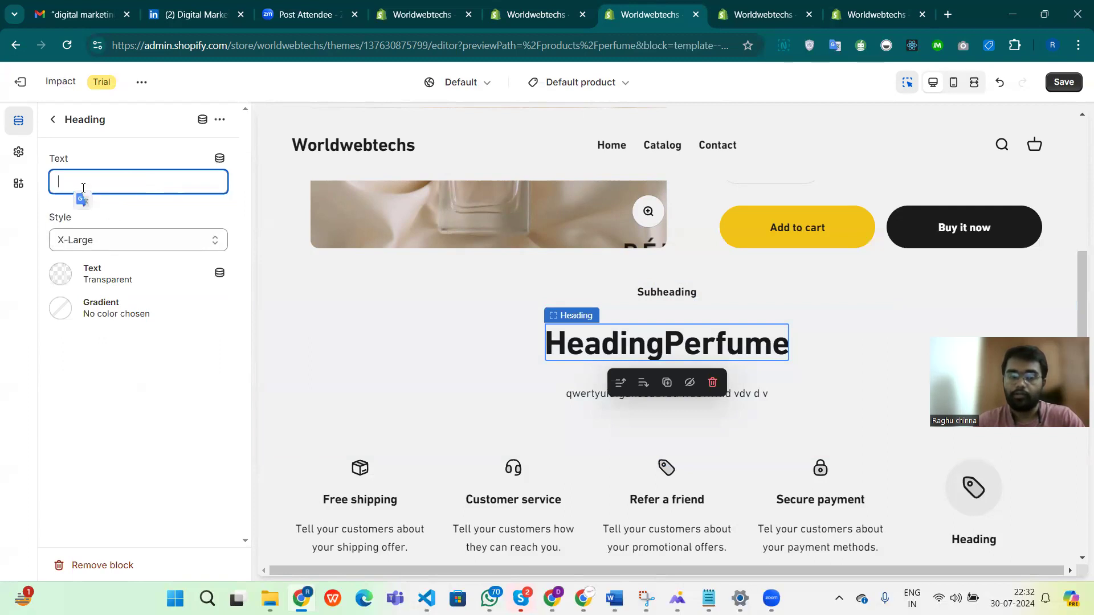
click(220, 161)
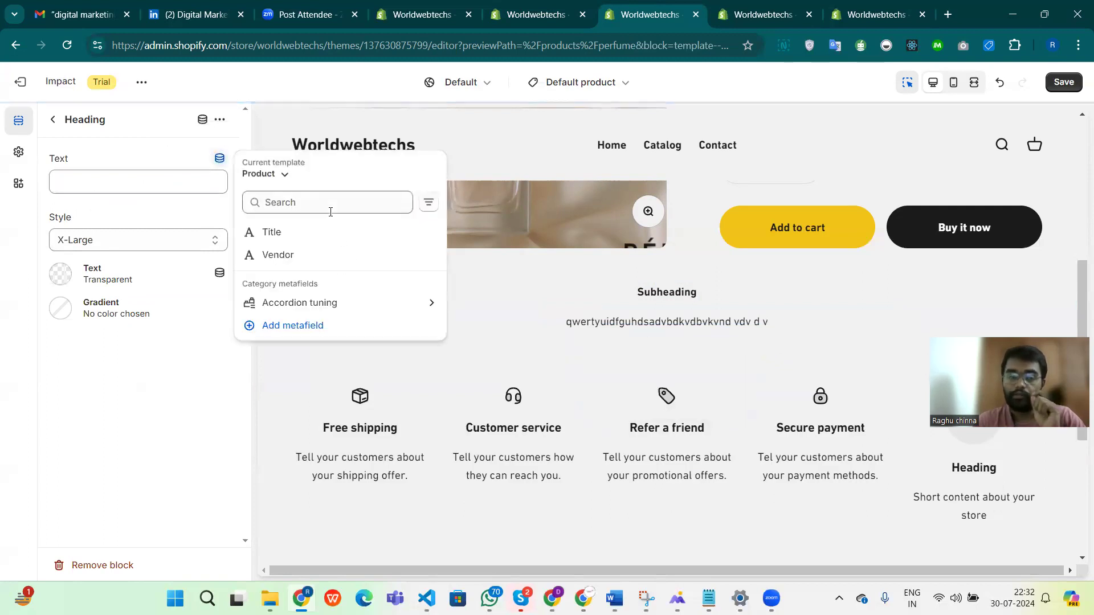
click(287, 238)
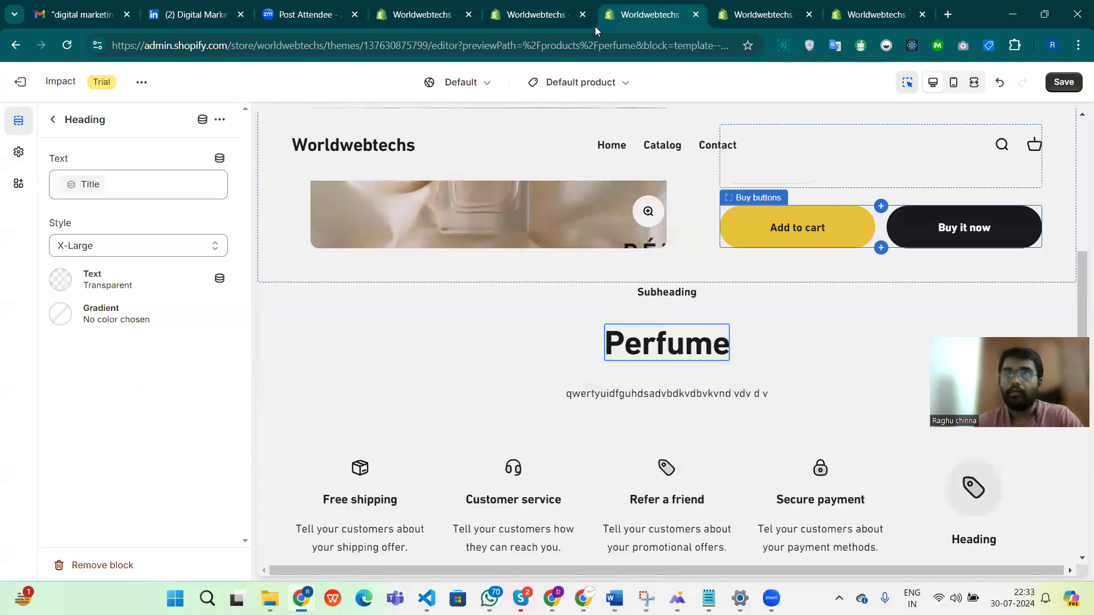
click(920, 26)
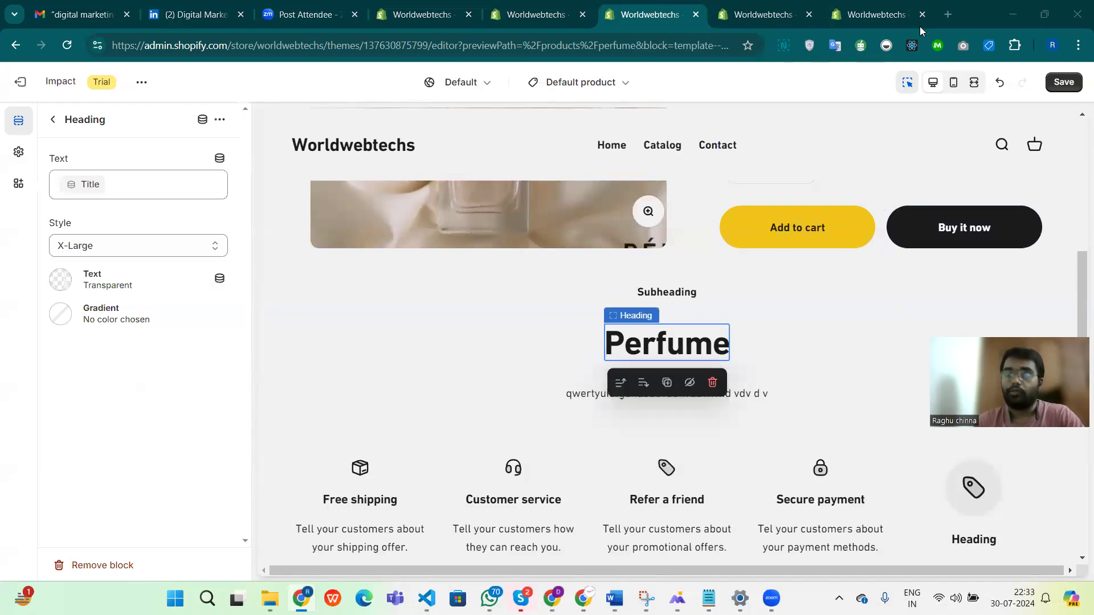